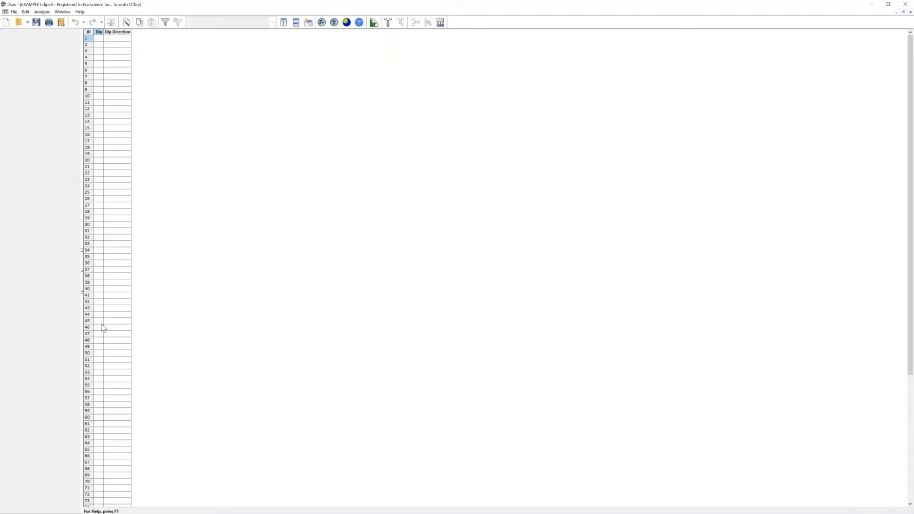
Start the Import Wizard for linear traverse information and grid data.
click(15, 14)
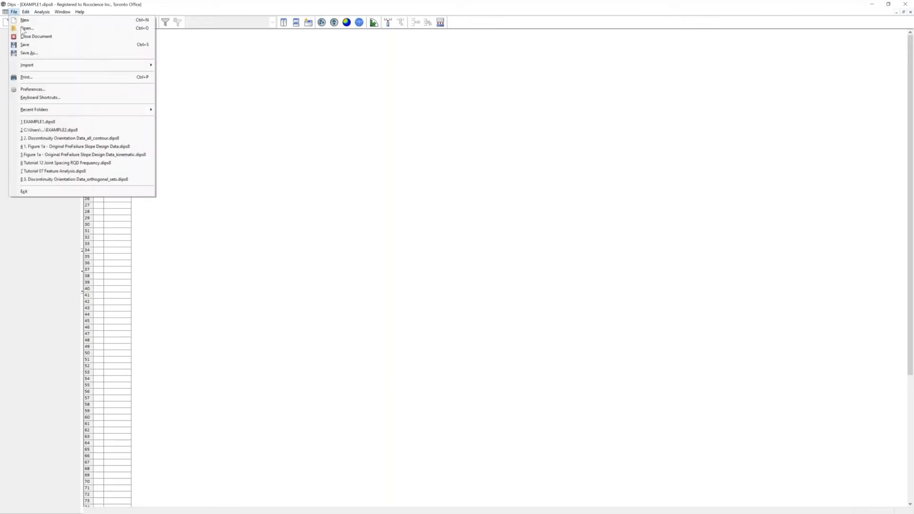
mouse_move(40, 66)
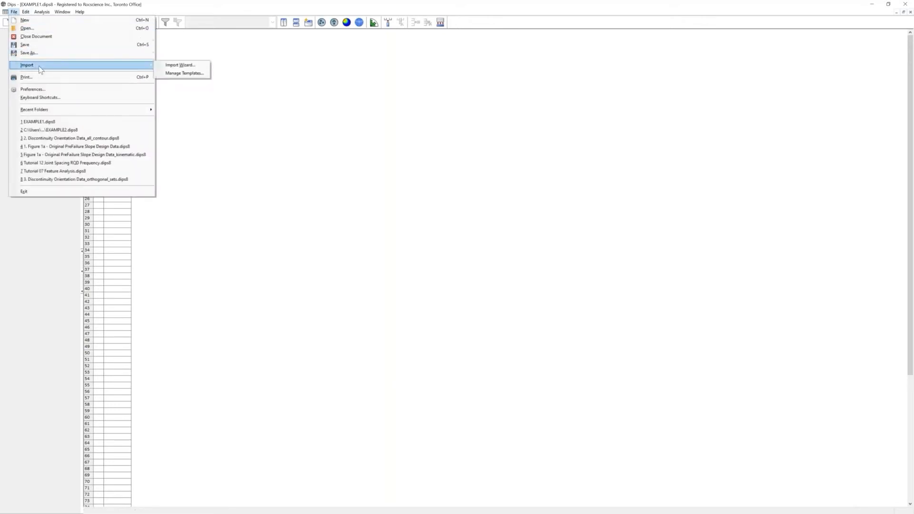
click(177, 66)
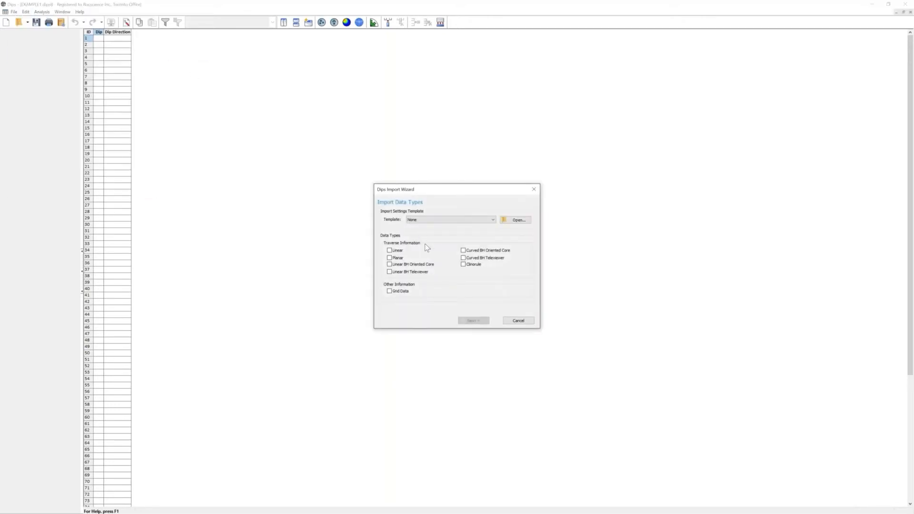
click(390, 251)
click(471, 321)
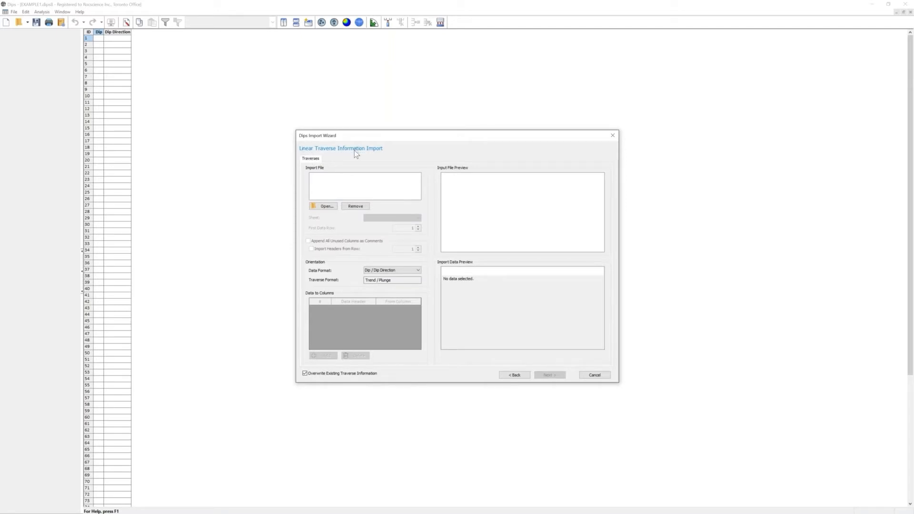
Load Borehole Data.xlsx as the linear traverse source, using the Traverse List sheet with first data row 2.
click(331, 207)
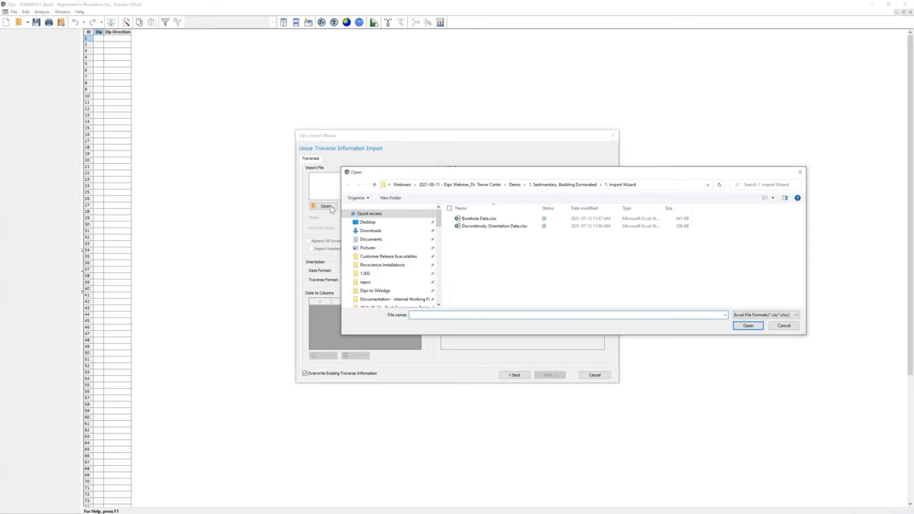
click(474, 220)
click(748, 327)
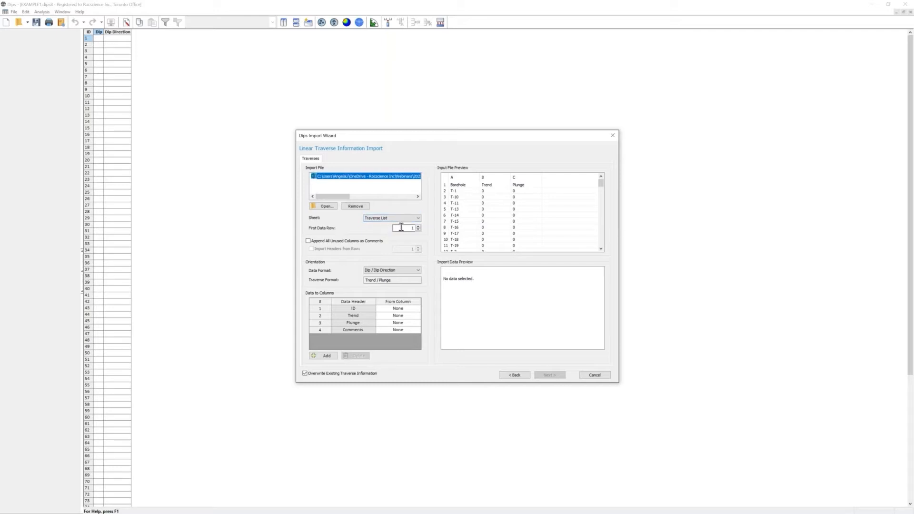
drag(402, 228, 414, 228)
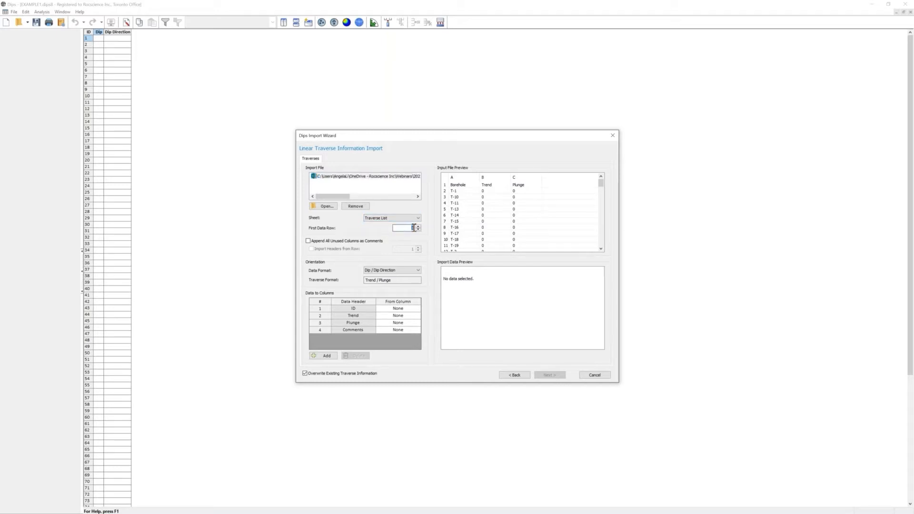
text(2)
Map the traverse ID to column A, Trend to B and Plunge to C, and proceed to the grid data import.
click(414, 312)
click(407, 315)
click(407, 316)
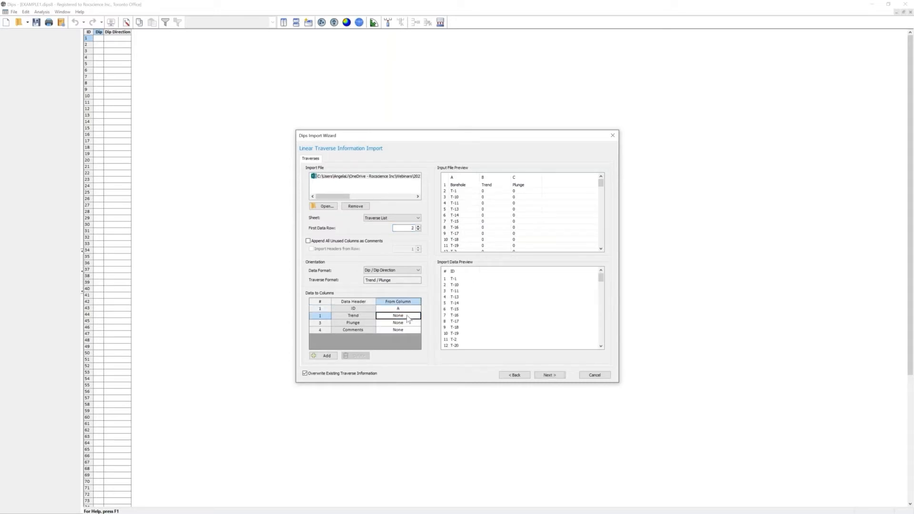
click(408, 317)
click(402, 332)
click(403, 324)
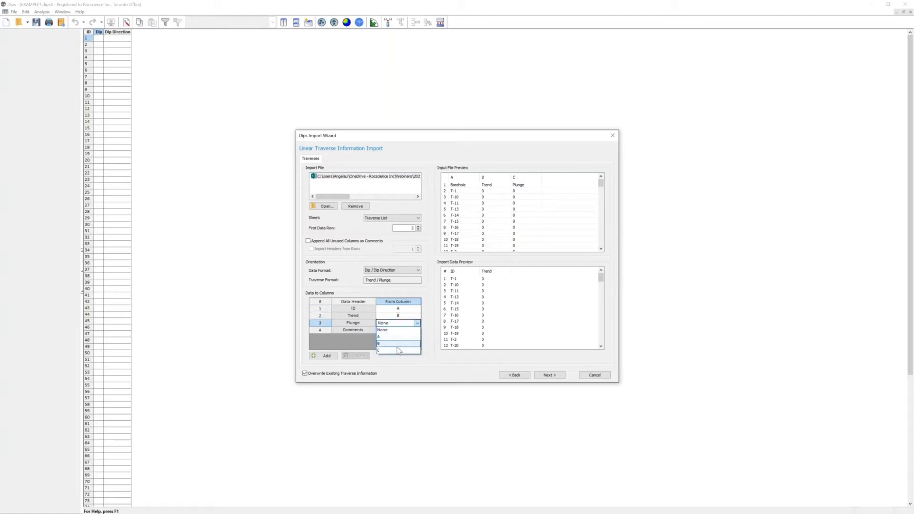
click(397, 350)
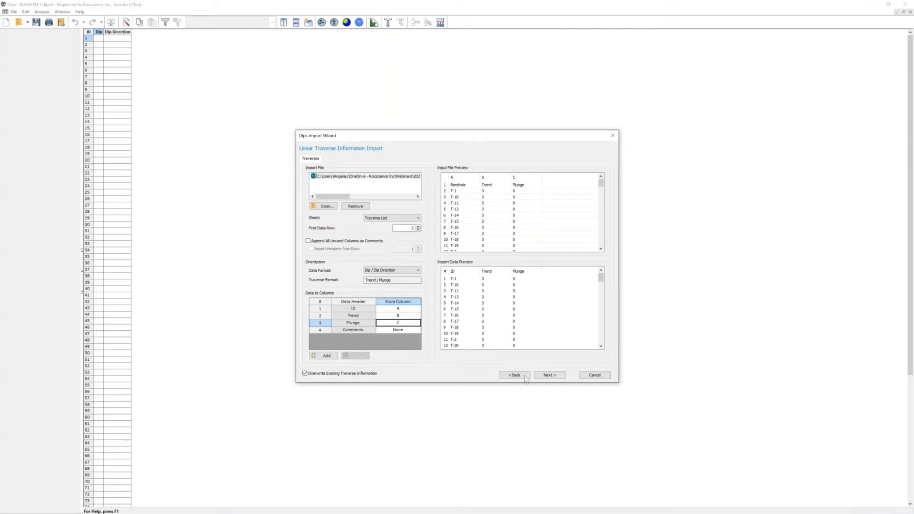
click(548, 375)
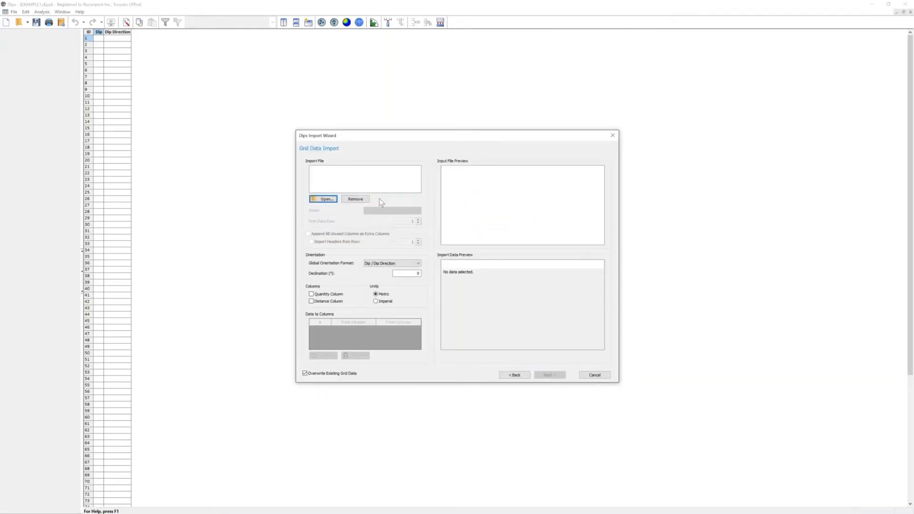
Load Discontinuity Orientation Data.xlsx as the grid data source, with first data row 2 and a distance column included.
click(328, 200)
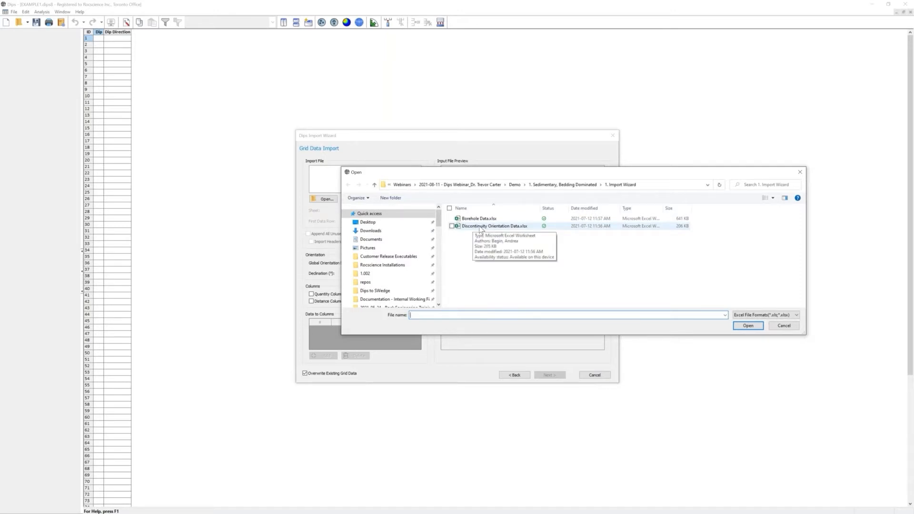
click(479, 228)
click(743, 328)
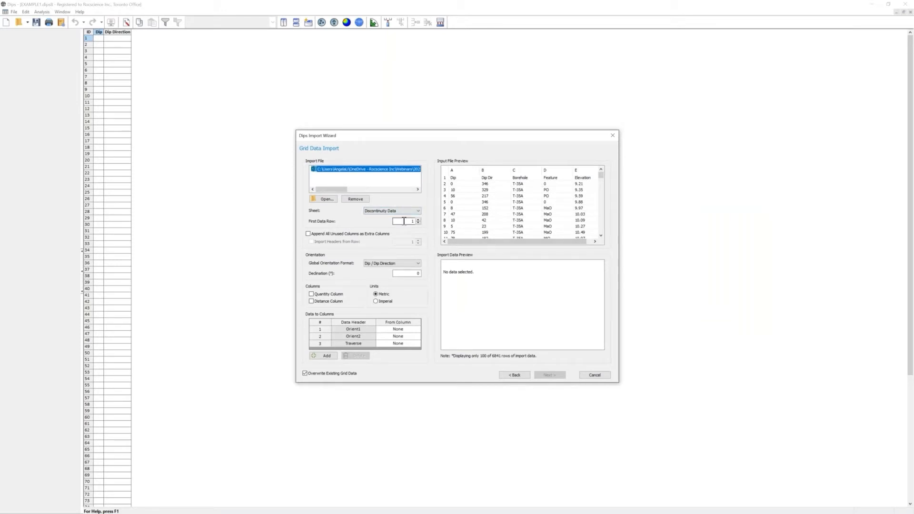
double_click(403, 221)
text(2)
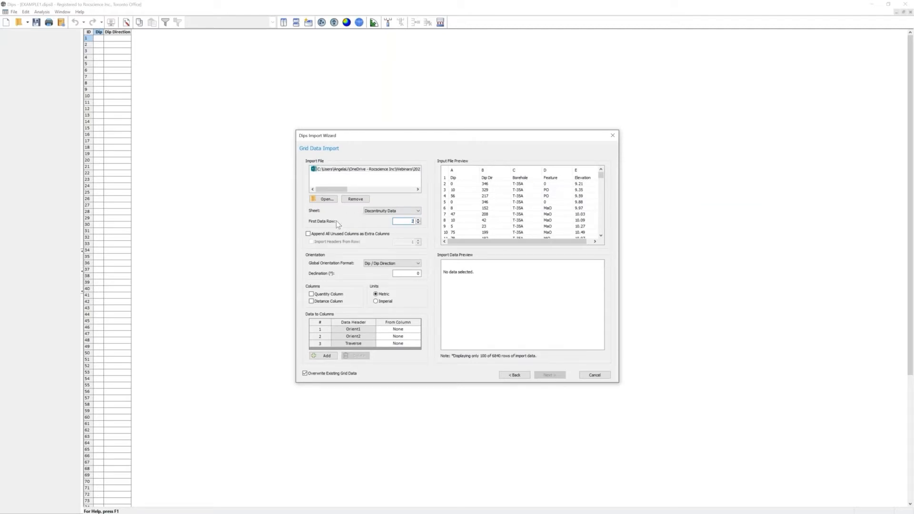
click(312, 302)
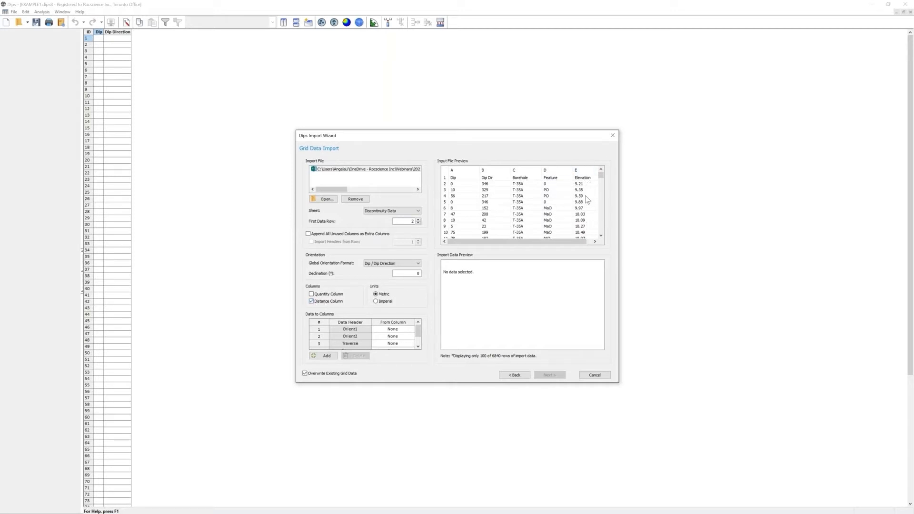
Map the grid data's Orient1 to column A, Orient2 to B, Traverse to C and Distance to E.
click(405, 330)
click(404, 330)
click(395, 343)
click(394, 337)
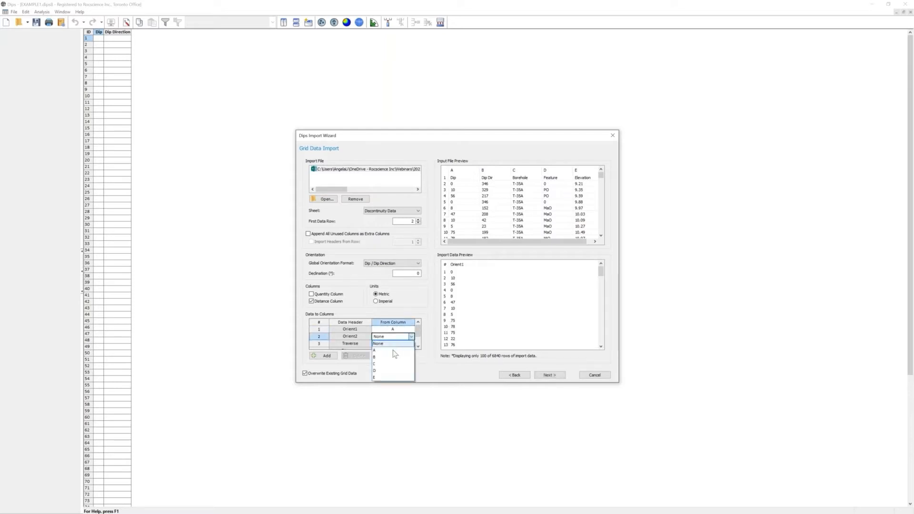
click(391, 358)
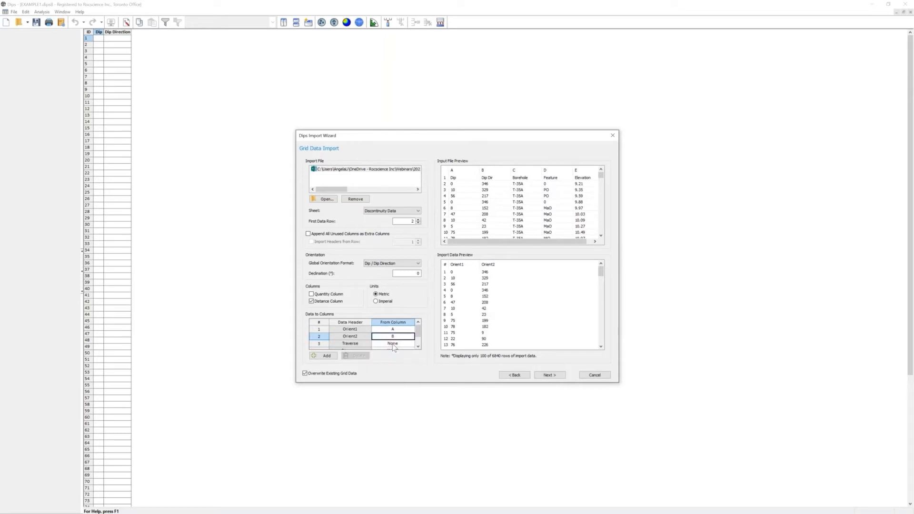
click(399, 344)
click(398, 345)
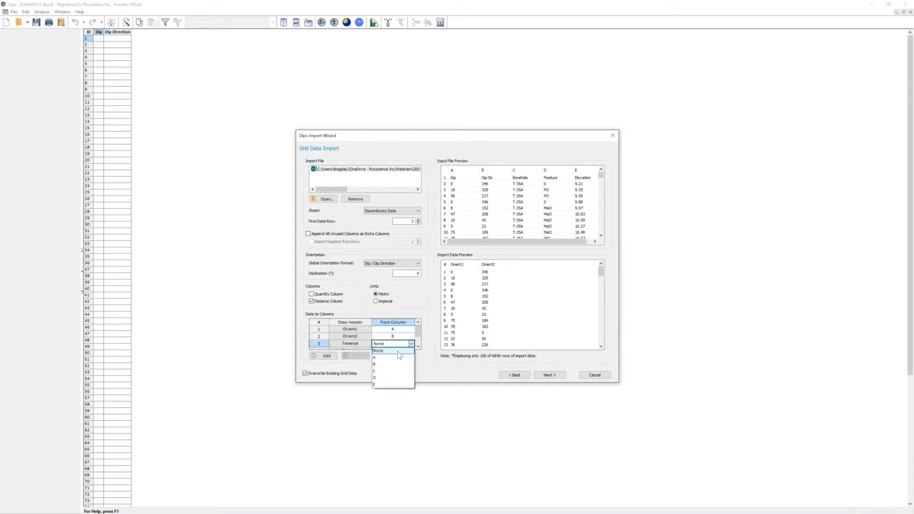
click(394, 371)
scroll(418, 332, down, 1)
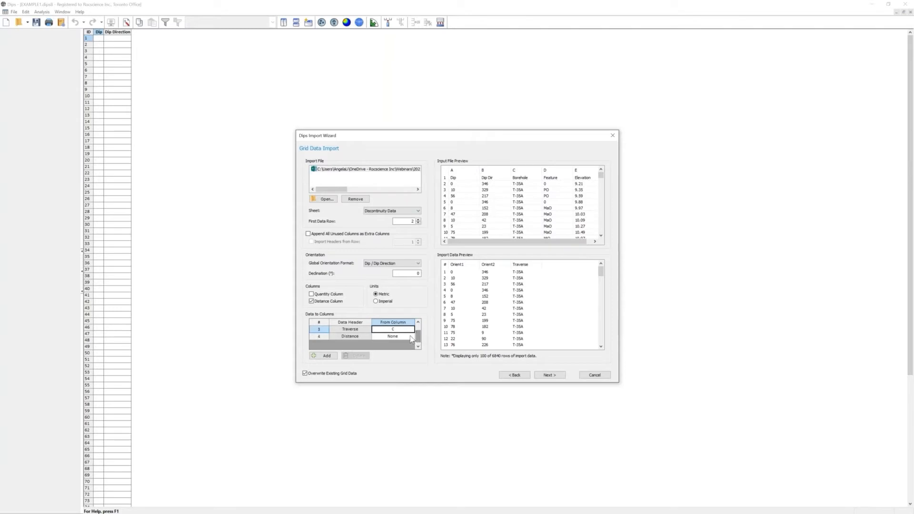
click(405, 336)
click(406, 337)
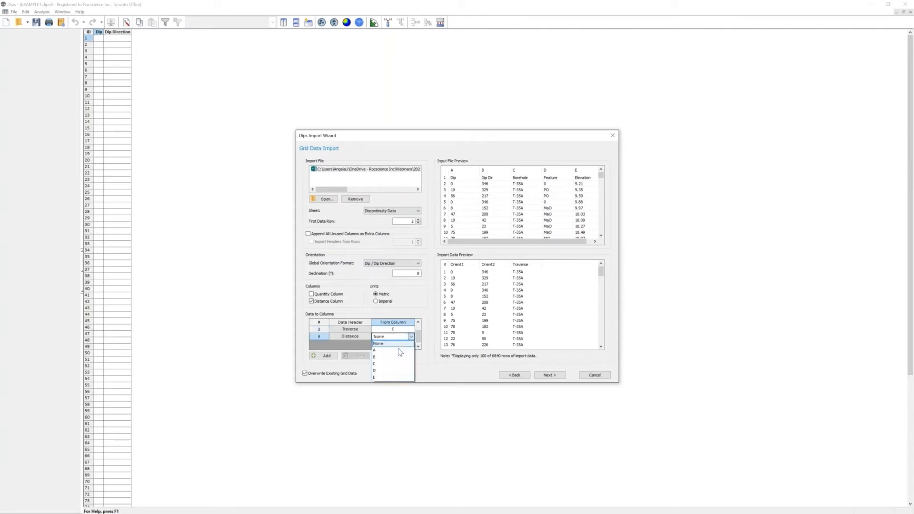
click(393, 378)
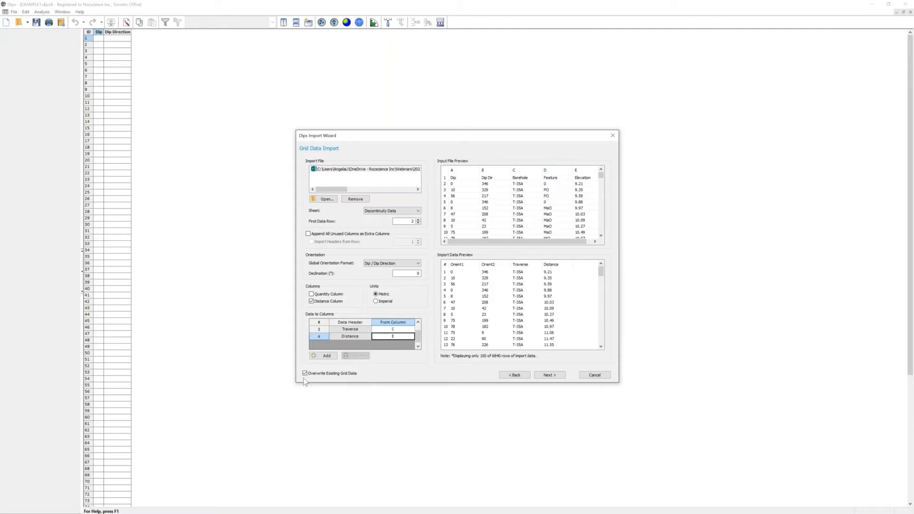
Add an extra data header named FEATURE taken from column D, and proceed to the import summary.
click(321, 356)
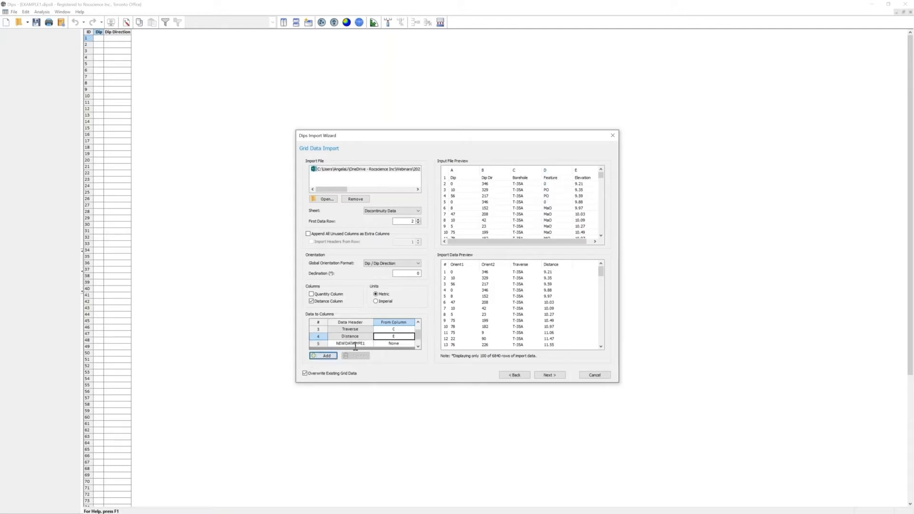
double_click(342, 344)
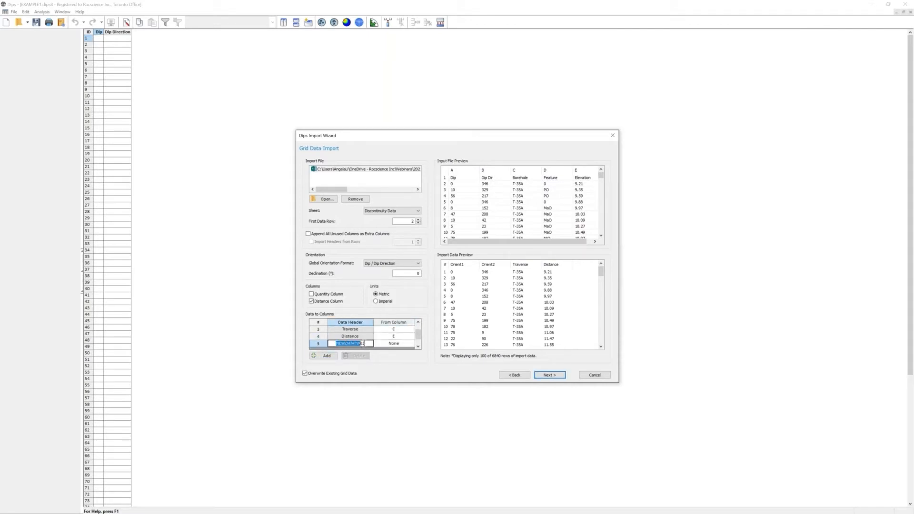
text(FEATURE)
click(407, 344)
click(410, 344)
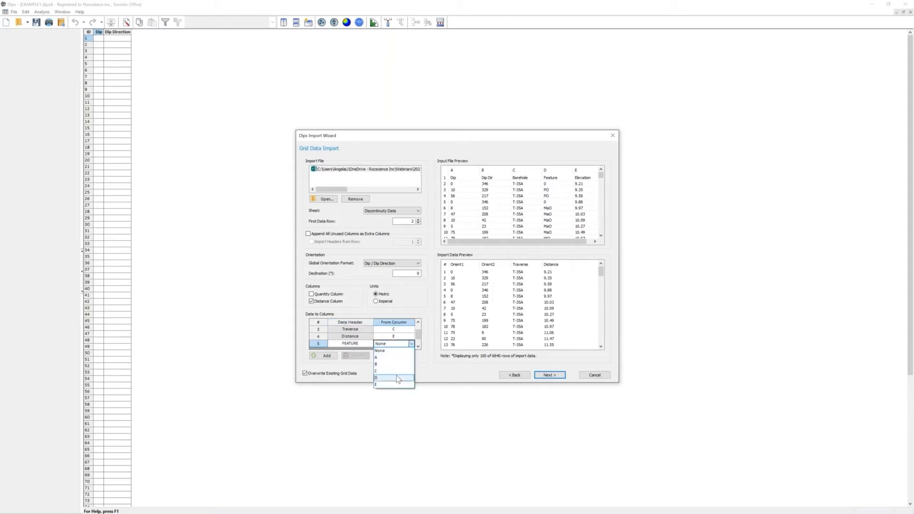
click(398, 378)
click(550, 375)
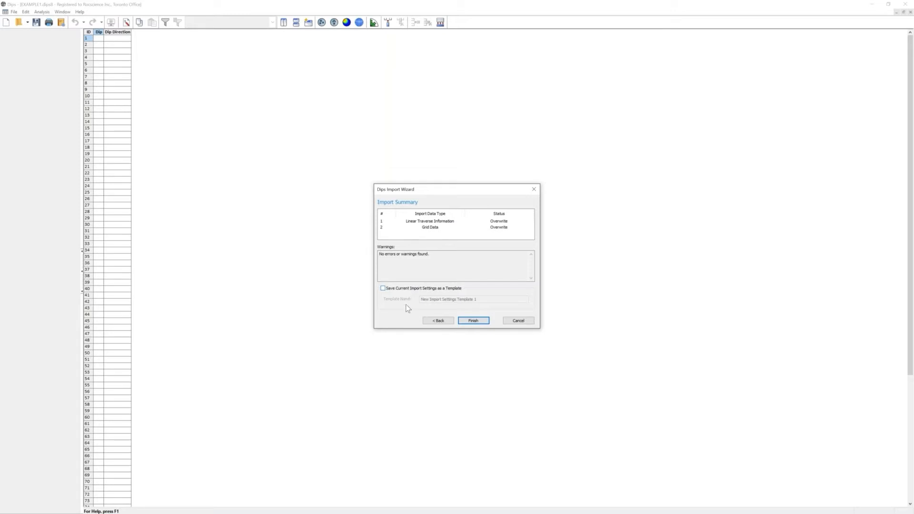
Save the current import settings as a template named Demo1 and finish the import.
click(384, 288)
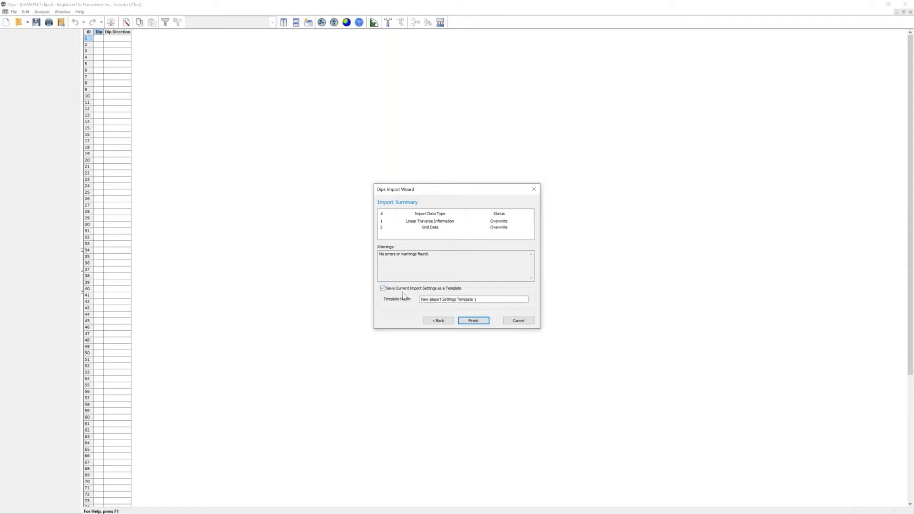
drag(491, 301, 418, 301)
text(DE)
click(465, 319)
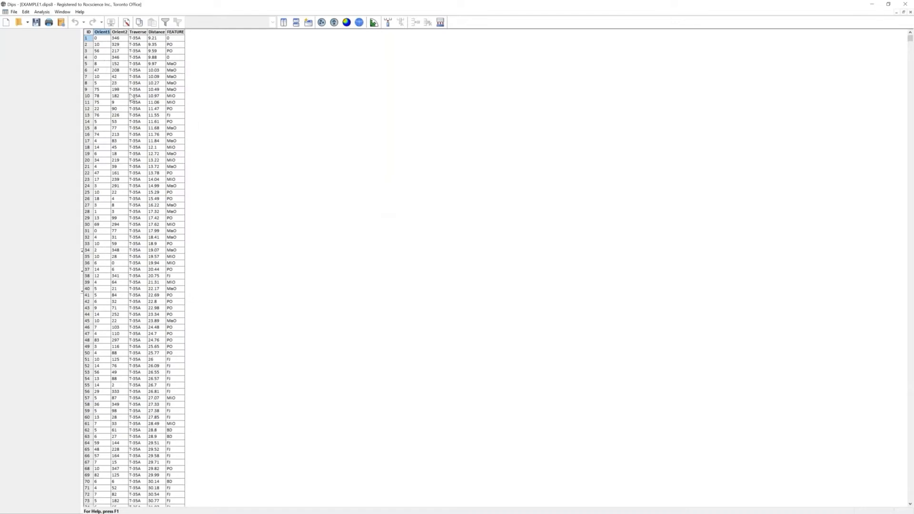
Examine the imported linear traverses in the project's traverse information, and close it without changes.
click(42, 13)
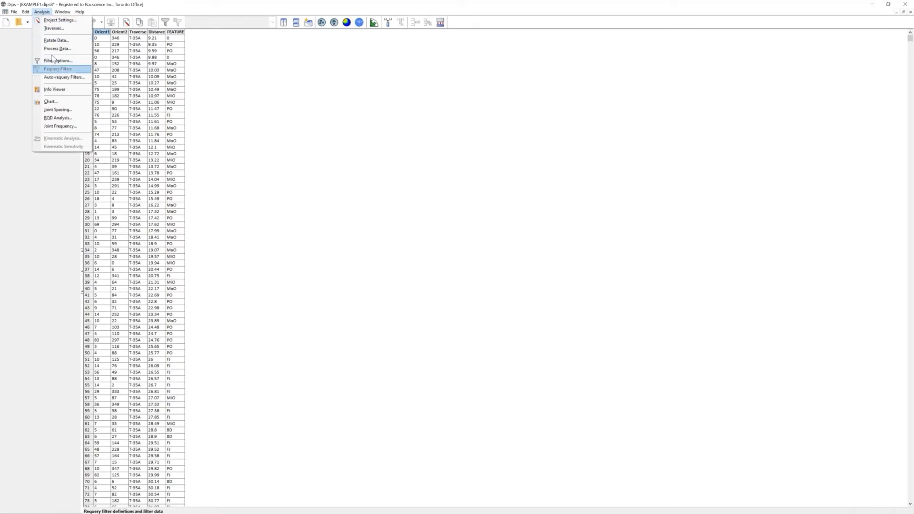
click(51, 28)
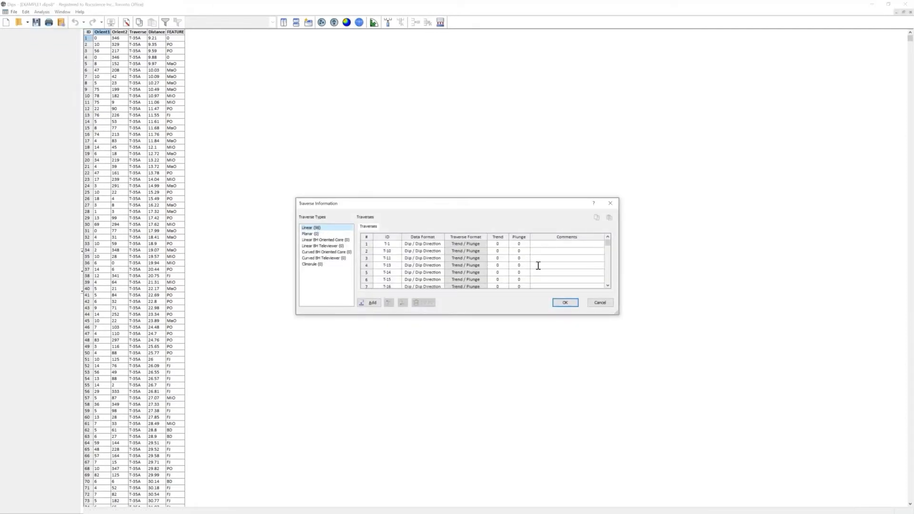
click(611, 204)
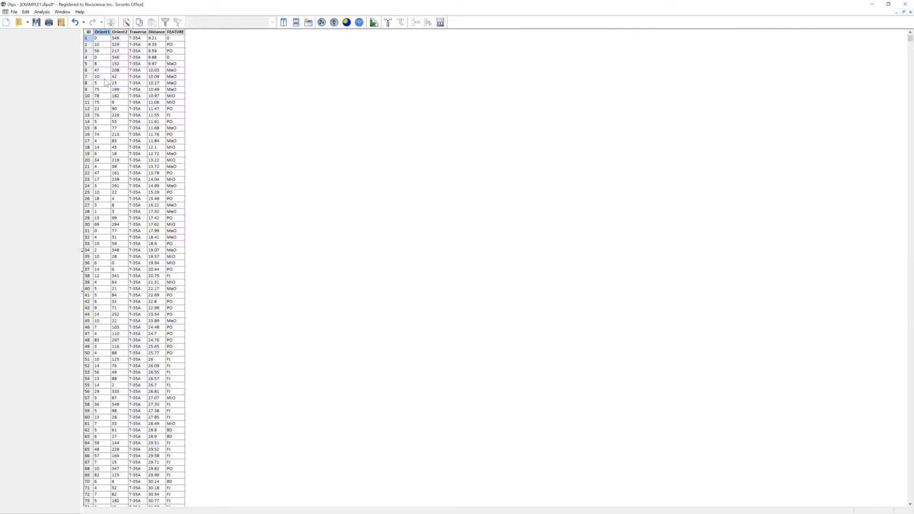
Create a new document and start the Import Wizard in it with the Demo1 settings template.
click(6, 24)
click(13, 12)
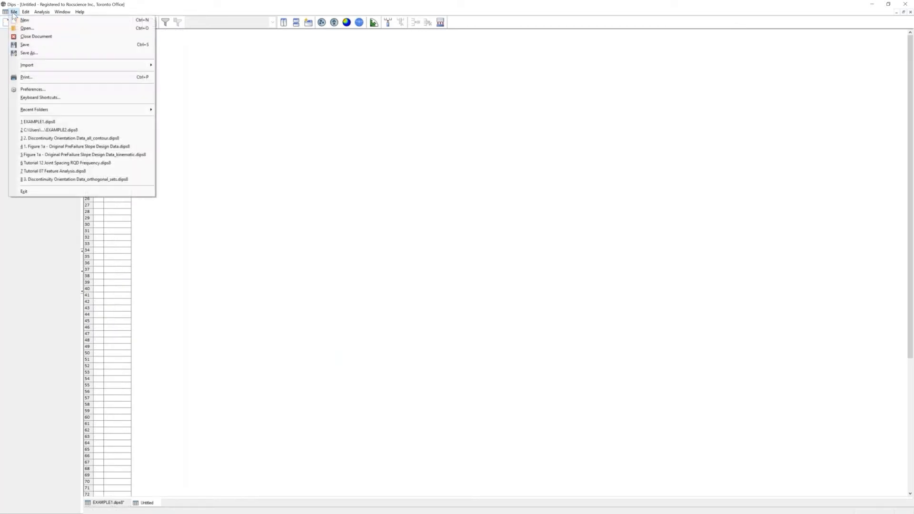
mouse_move(108, 67)
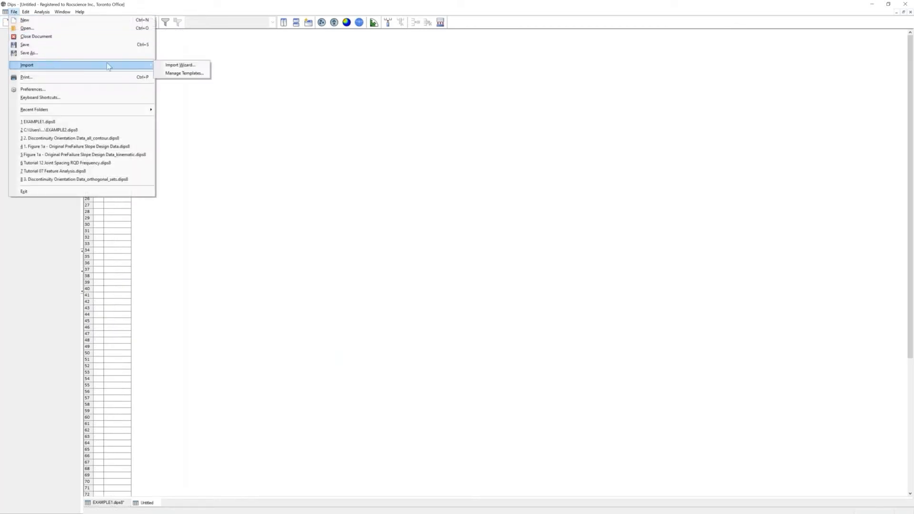
click(178, 66)
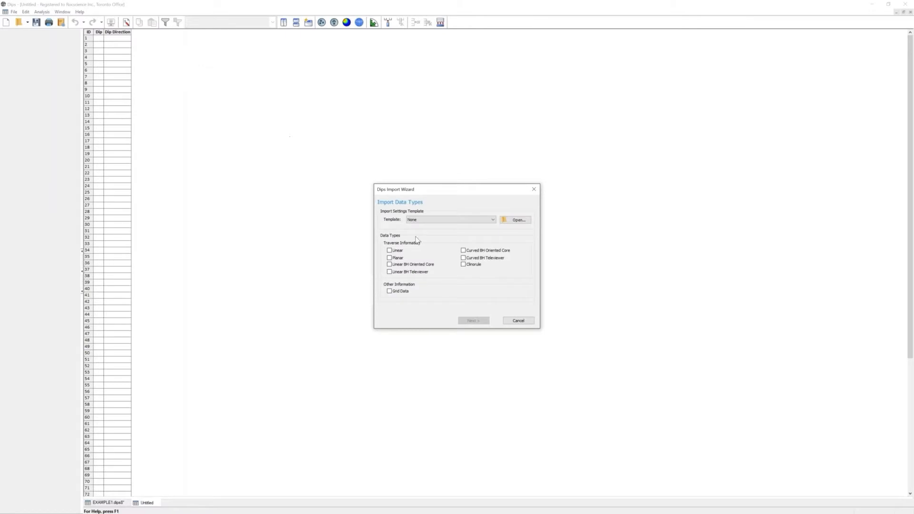
click(427, 220)
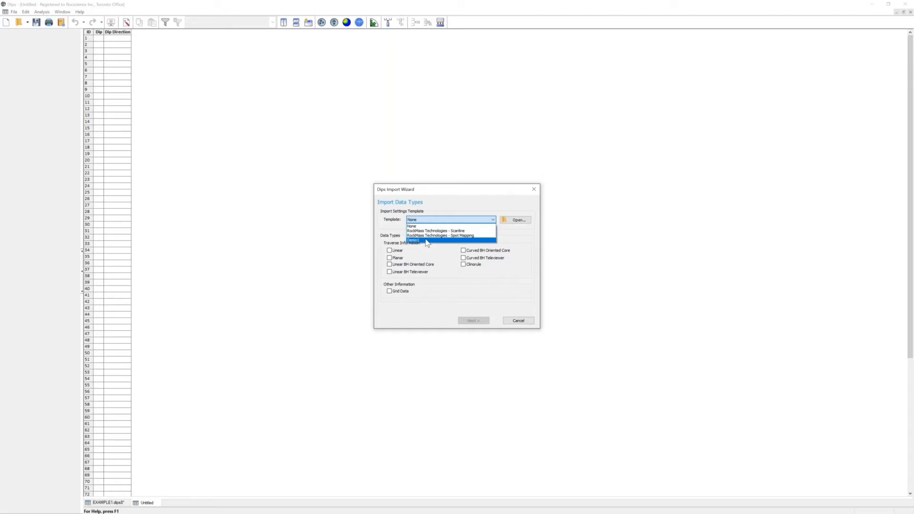
click(427, 240)
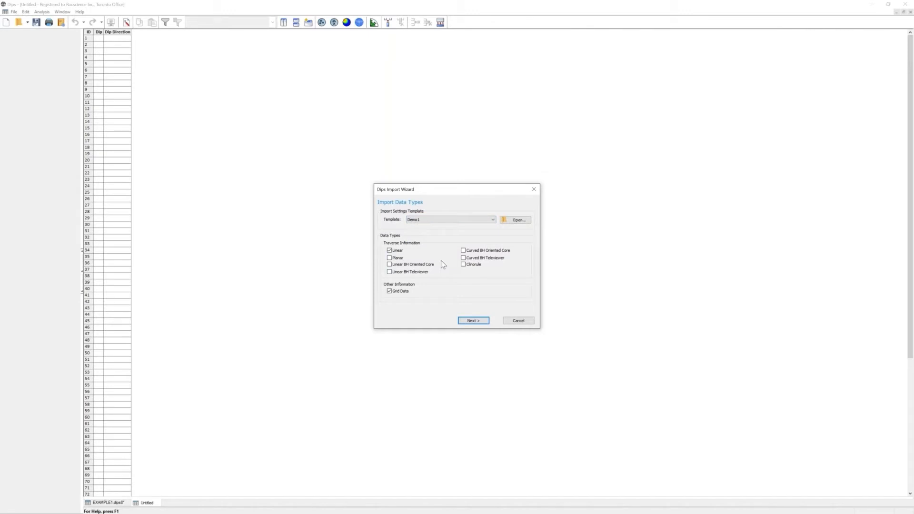
Load Borehole Data.xlsx as the linear traverse import file with the template settings, and proceed to the grid data import.
click(469, 321)
click(322, 206)
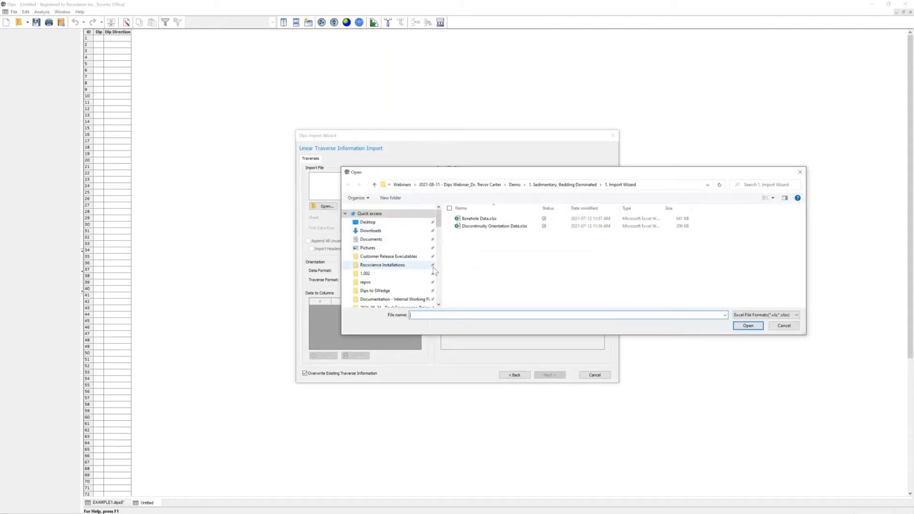
click(478, 219)
click(757, 328)
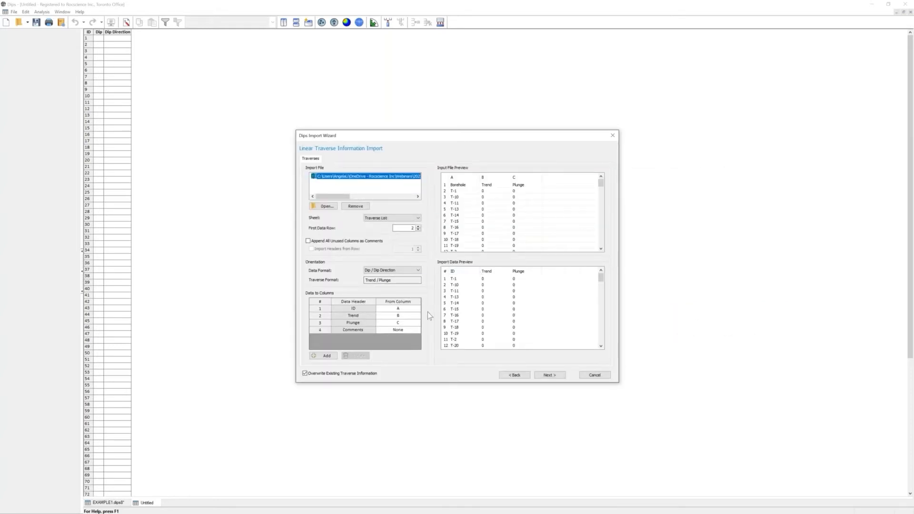
click(548, 375)
Load Discontinuity Orientation Data.xlsx as the grid data file and finish the import.
click(323, 200)
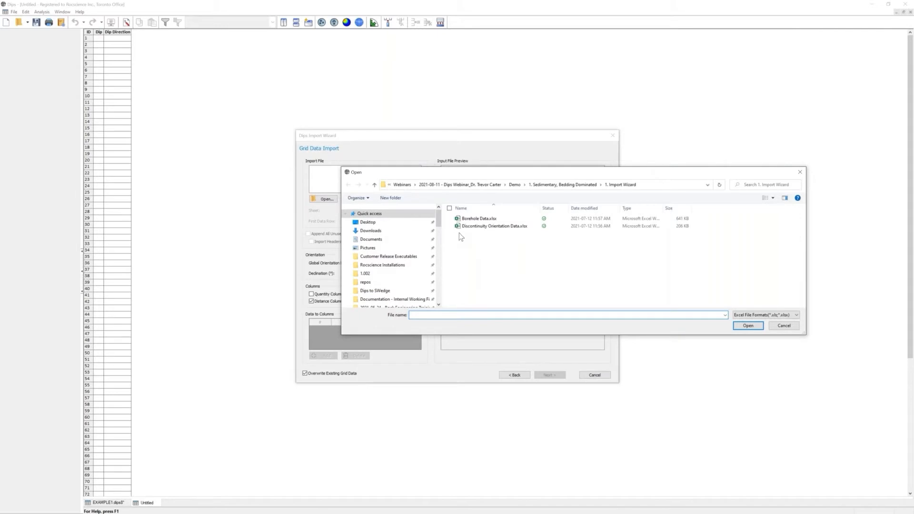
click(471, 227)
click(746, 326)
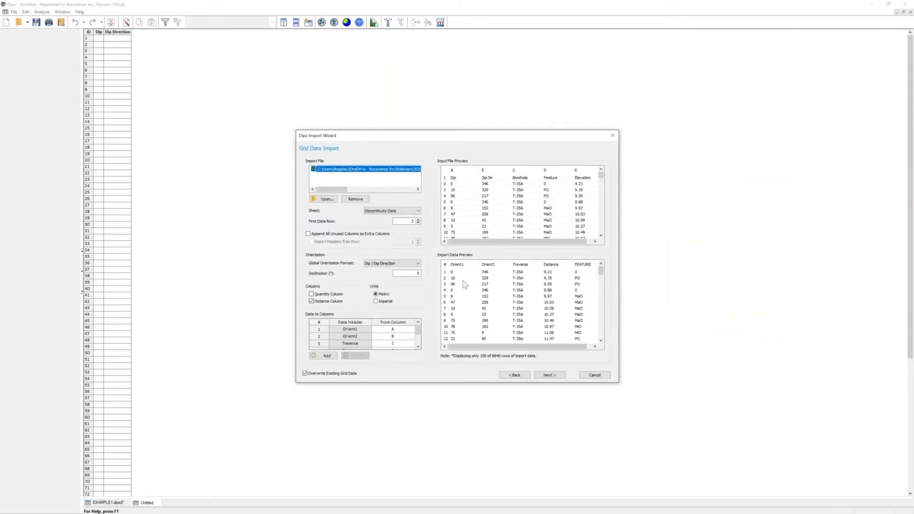
click(556, 376)
click(474, 321)
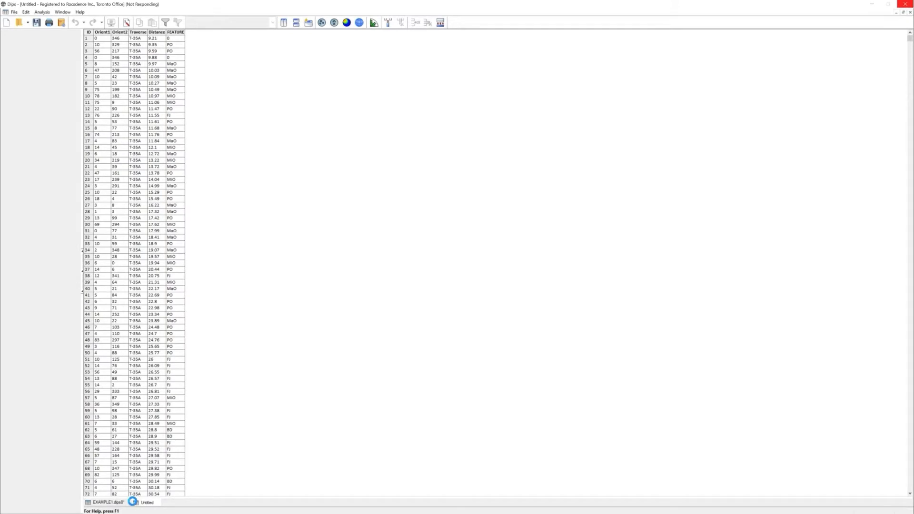
Create a stereonet plot from the EXAMPLE1 document, view its poles and rosette, and leave it showing the contours.
click(104, 504)
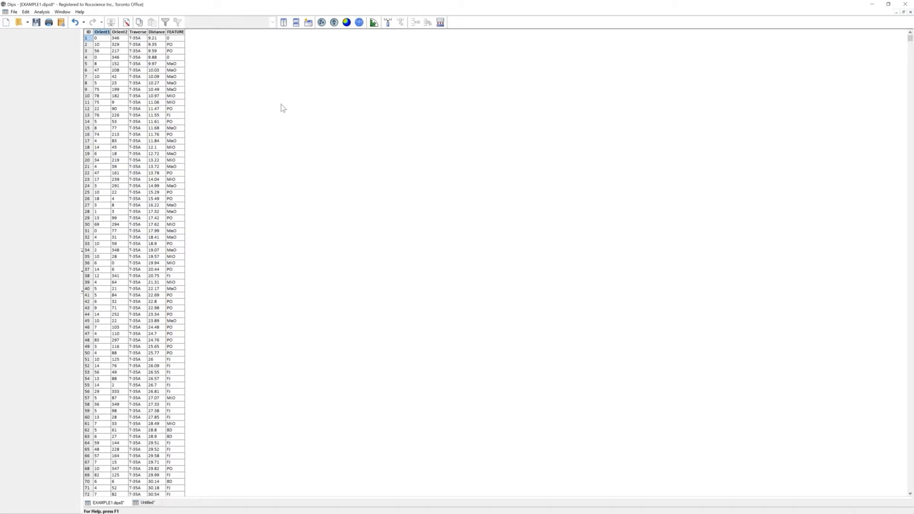
click(322, 24)
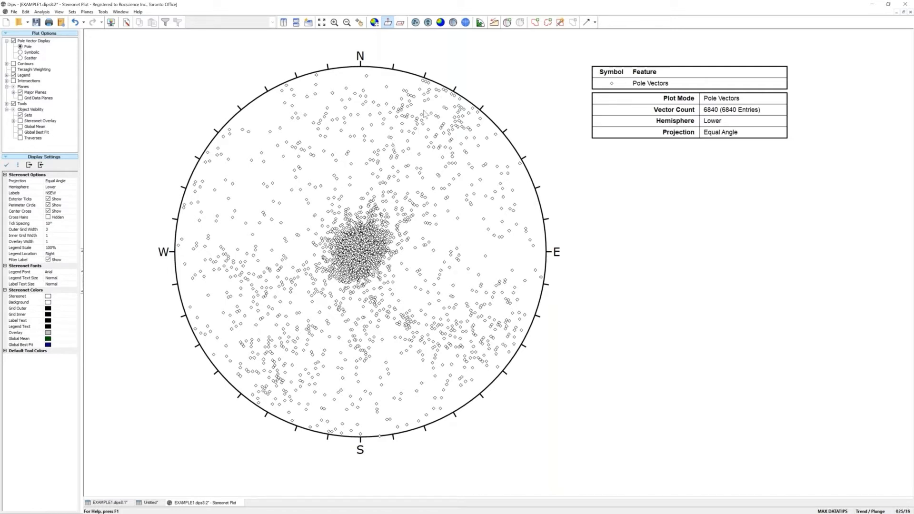
click(441, 23)
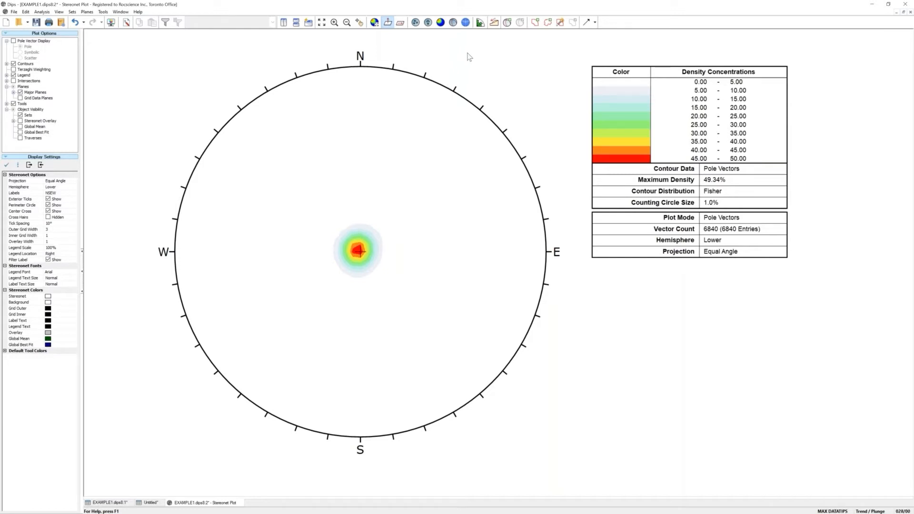
click(480, 22)
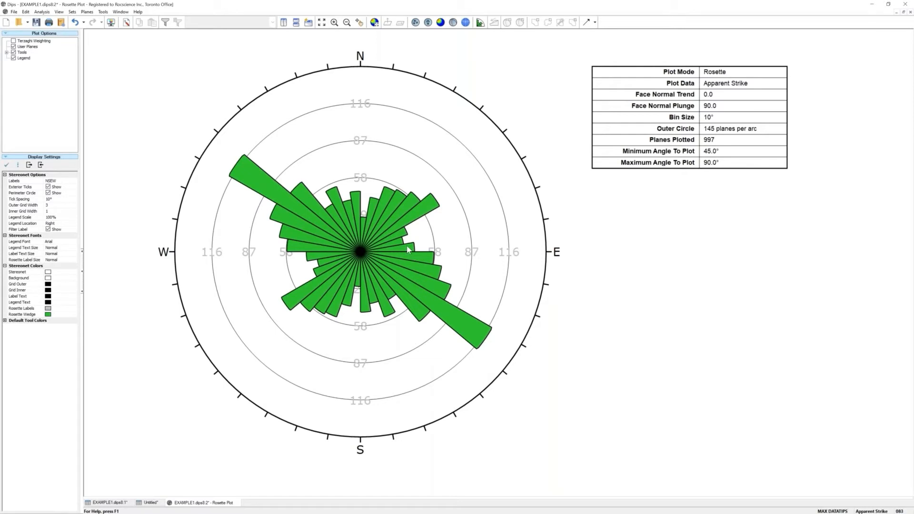
click(441, 24)
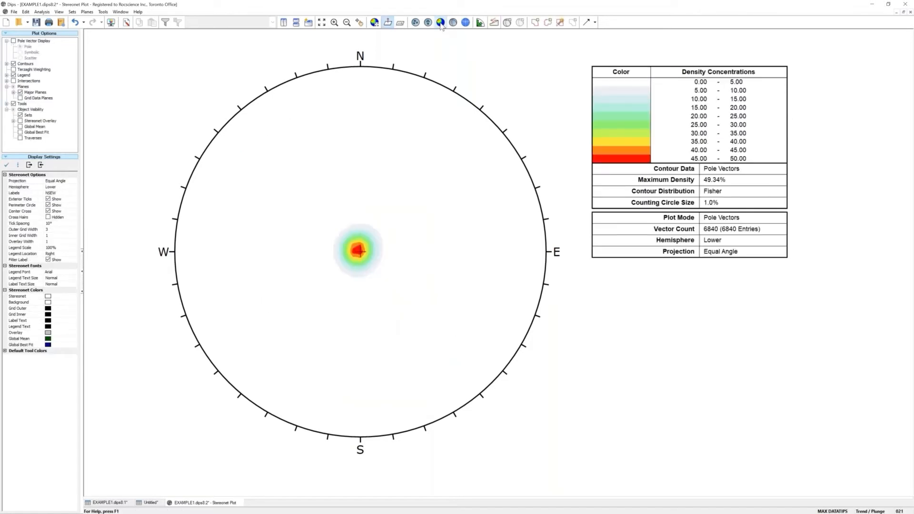
Generate a set by cluster analysis around the central pole concentration, with a maximum cone angle of 25°.
click(561, 24)
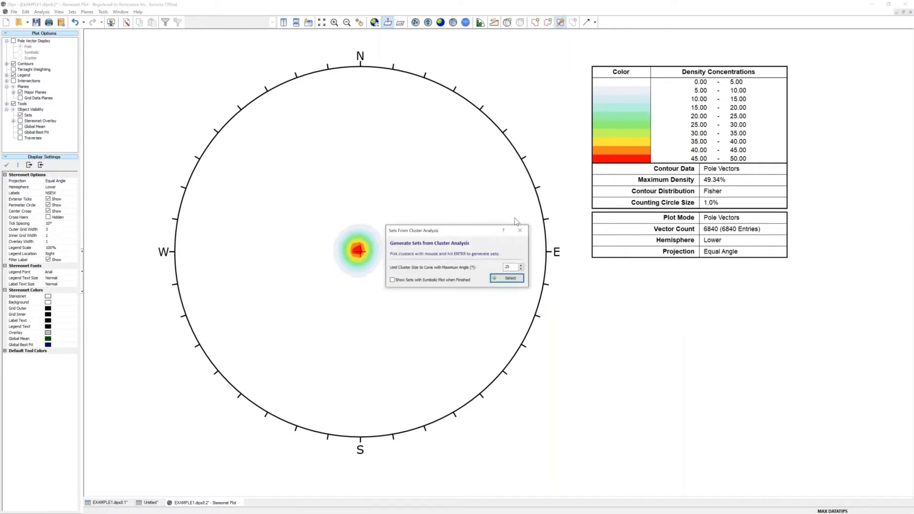
click(507, 278)
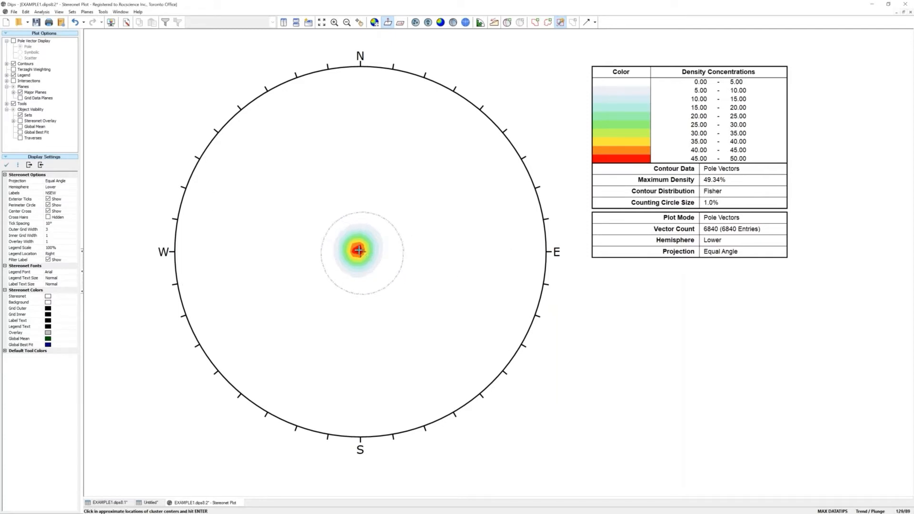
click(358, 250)
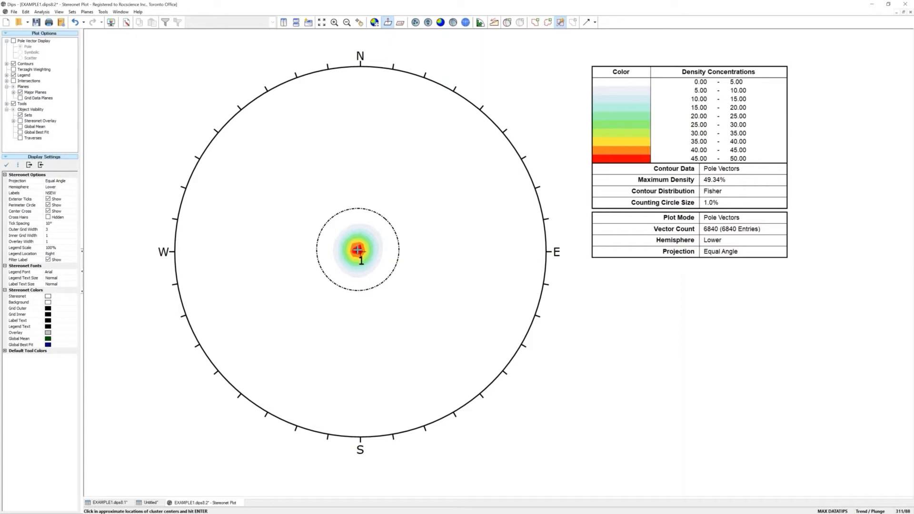
key(Return)
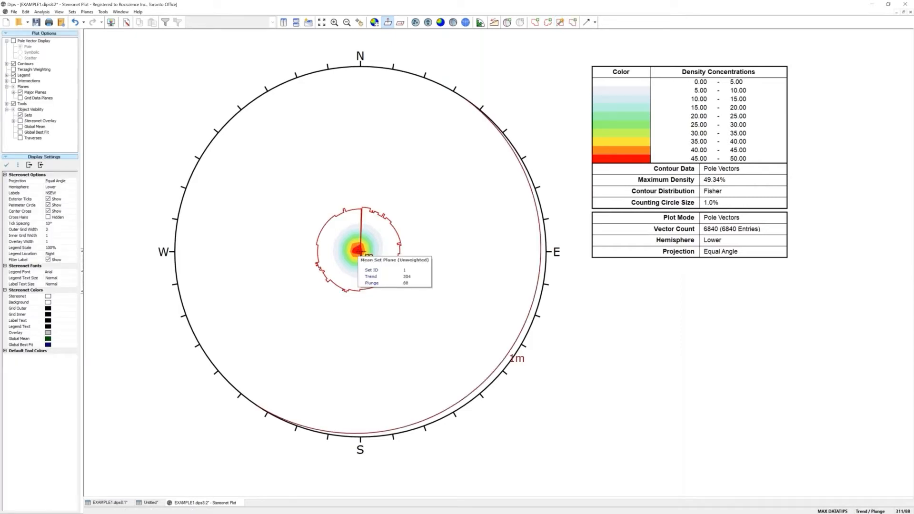
mouse_move(356, 213)
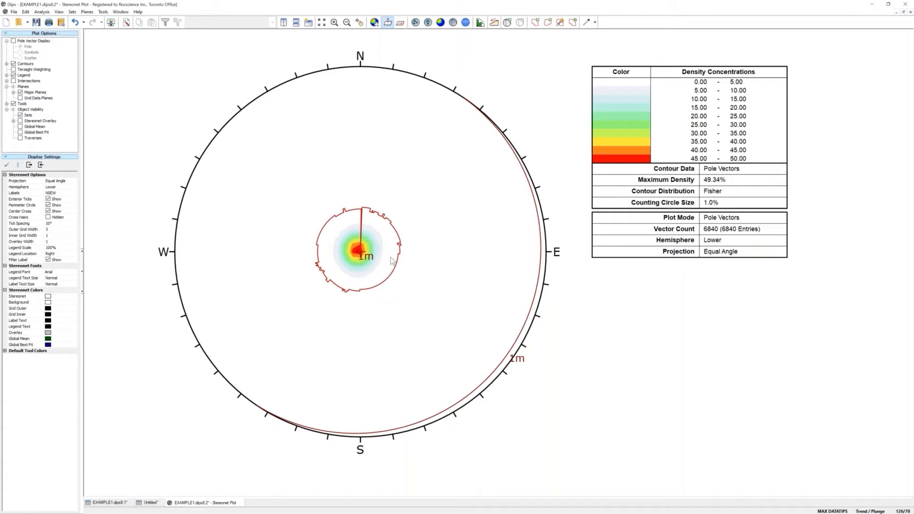
Create a data filter named No Bedding with the expression Set != 1.
click(166, 23)
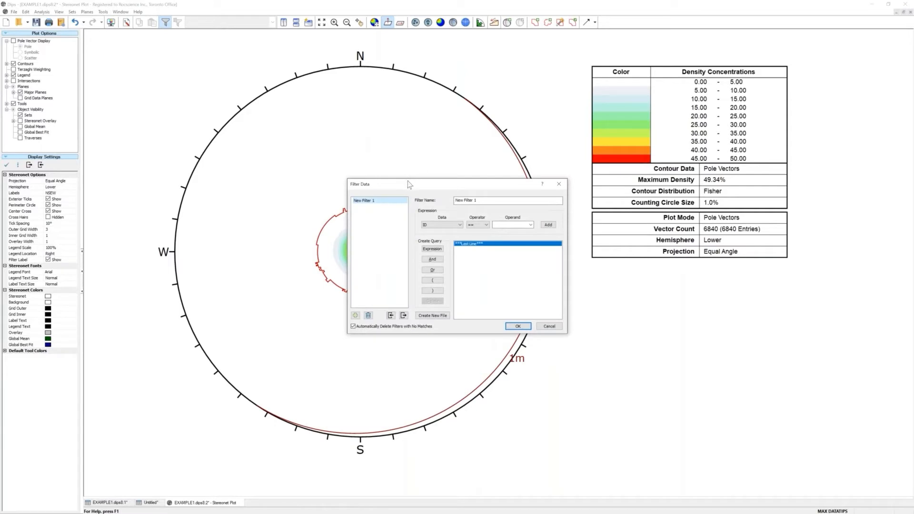
drag(408, 182, 457, 181)
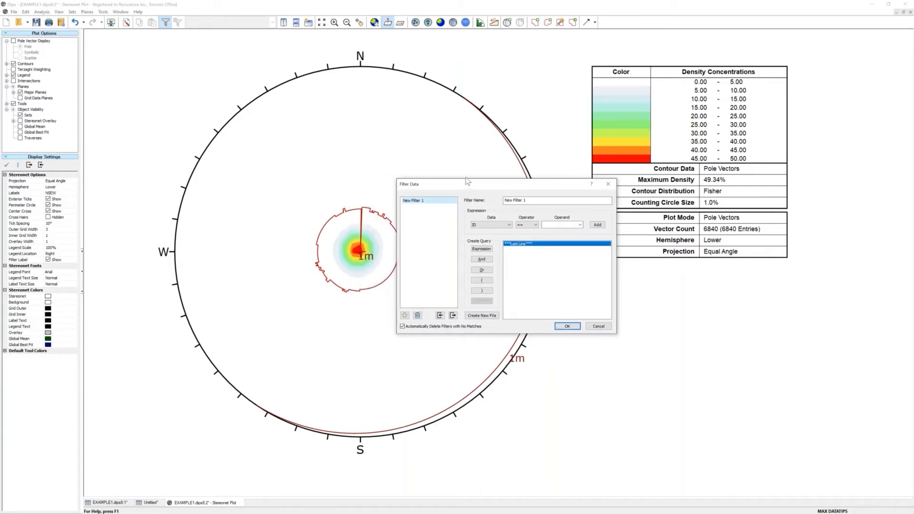
drag(526, 201, 505, 202)
text(No Bedding)
click(502, 225)
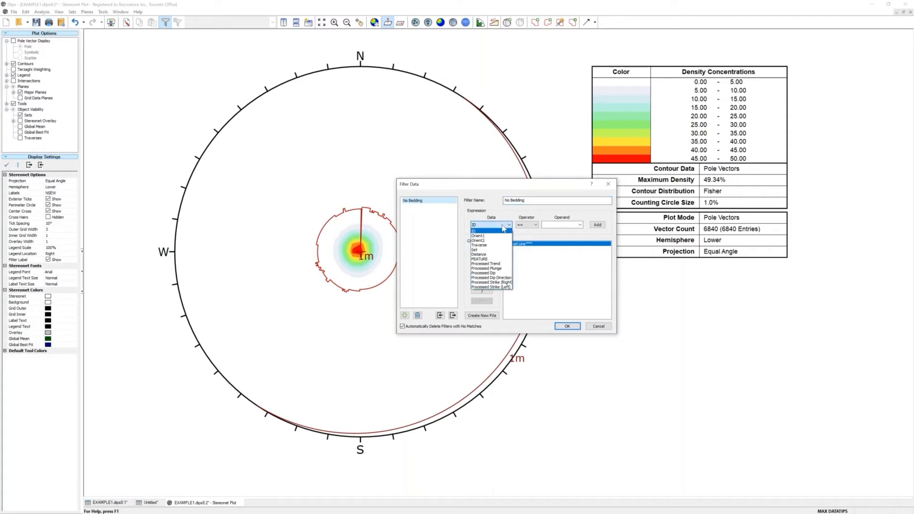
click(494, 250)
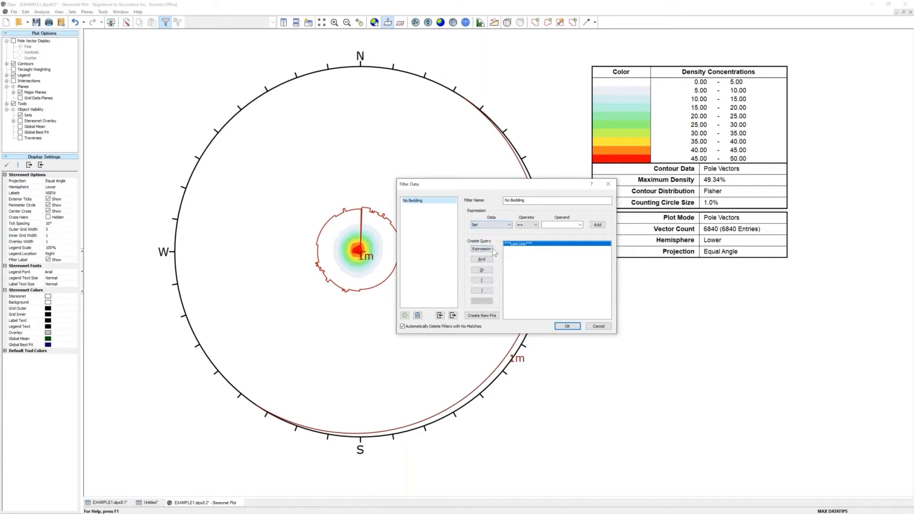
click(535, 226)
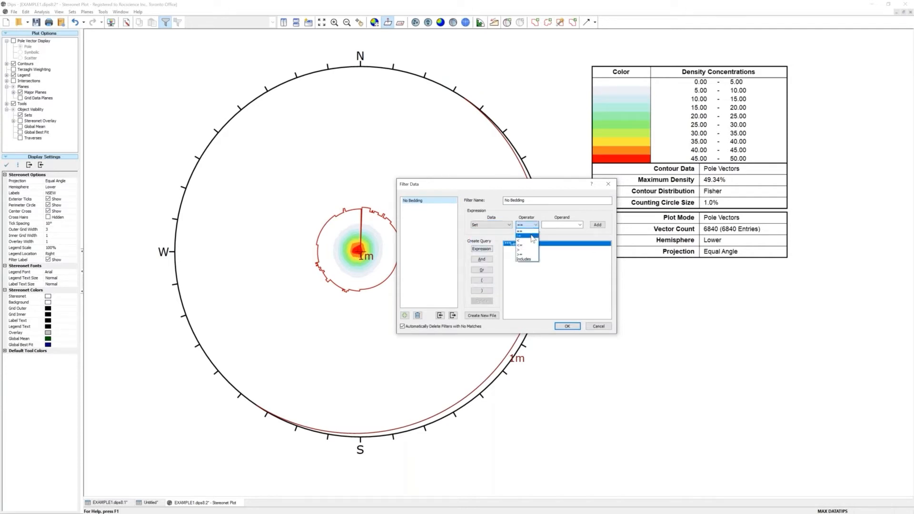
click(531, 236)
click(554, 224)
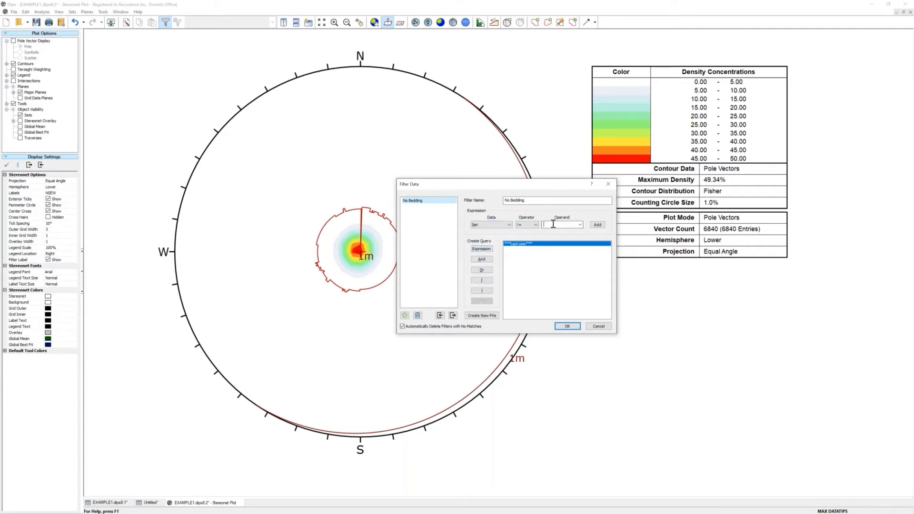
text(1)
click(596, 225)
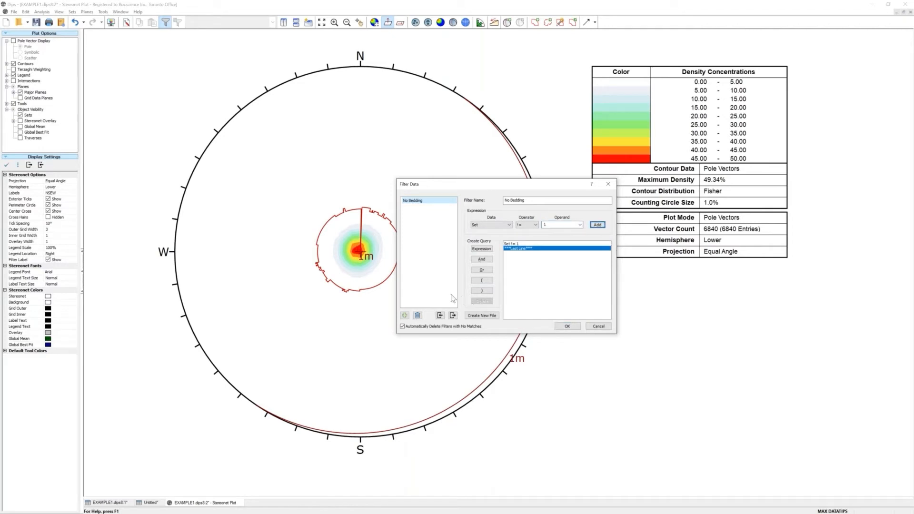
Add a second data filter named Bedding Only with the expression Set == 1, and save both filters.
click(404, 316)
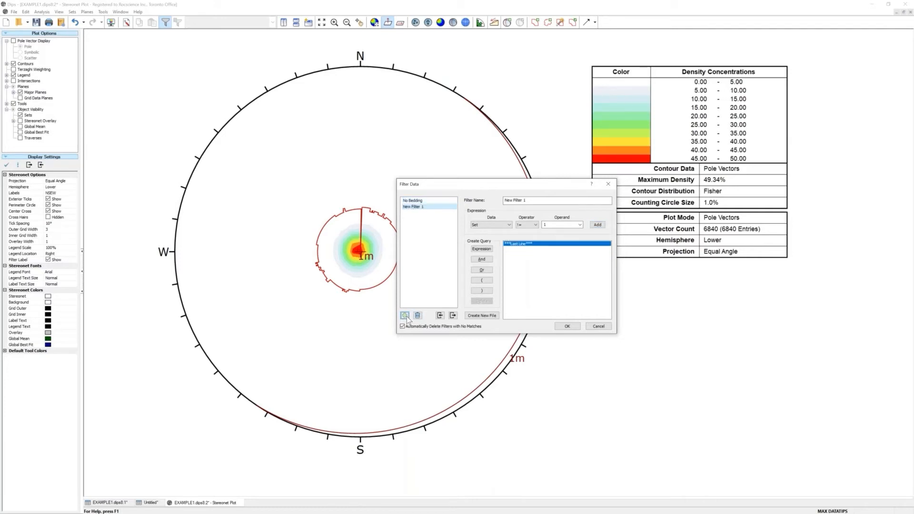
click(505, 201)
key(ctrl+a)
text(Bedding Only)
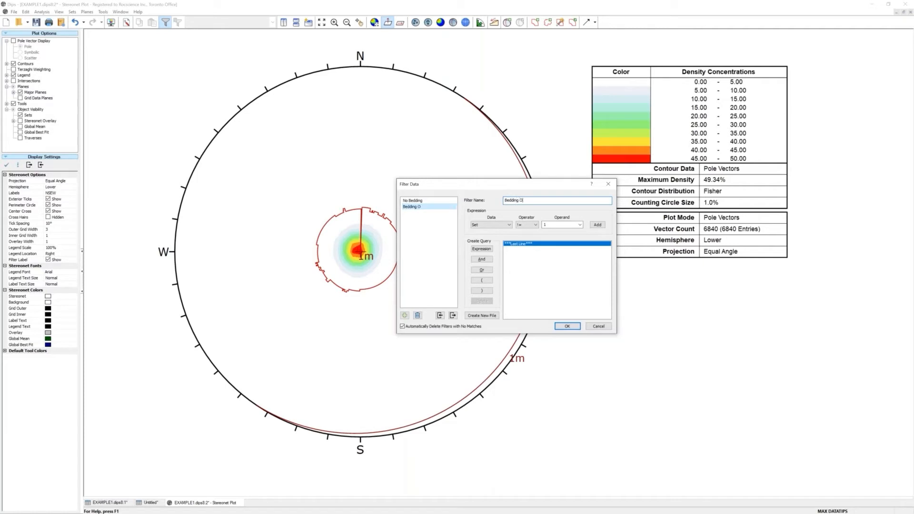
click(524, 225)
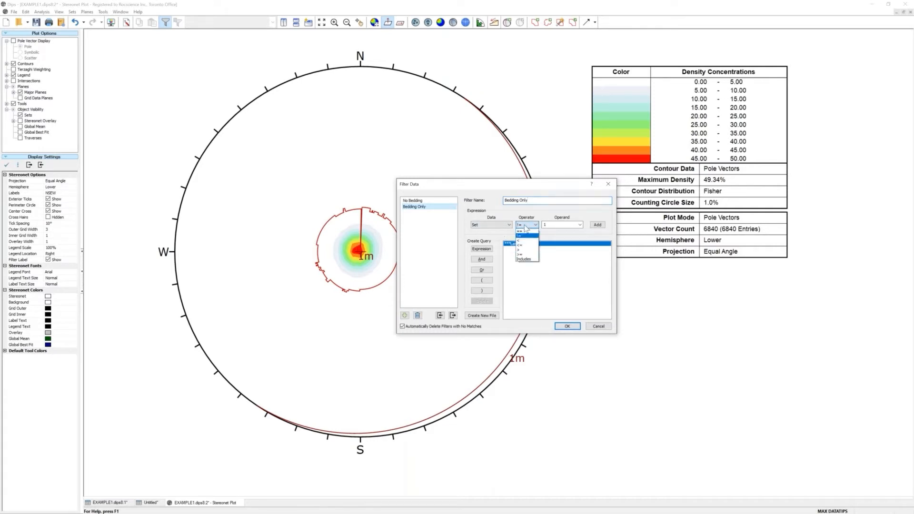
click(597, 225)
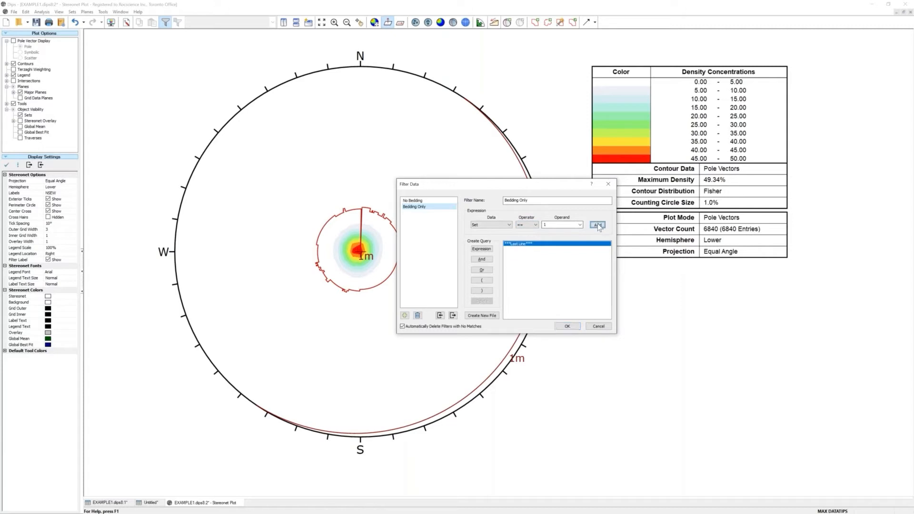
click(572, 325)
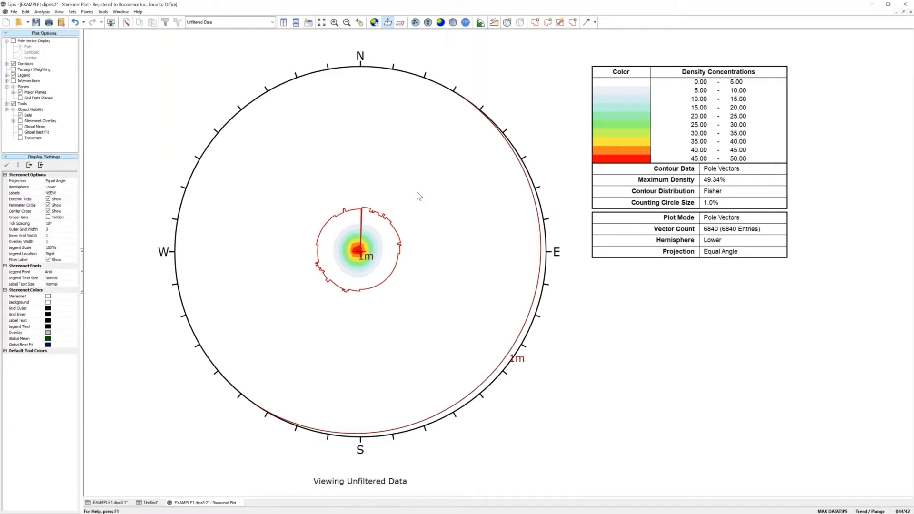
View the stereonet with the Bedding Only filter, and switch it to the No Bedding filter.
click(207, 23)
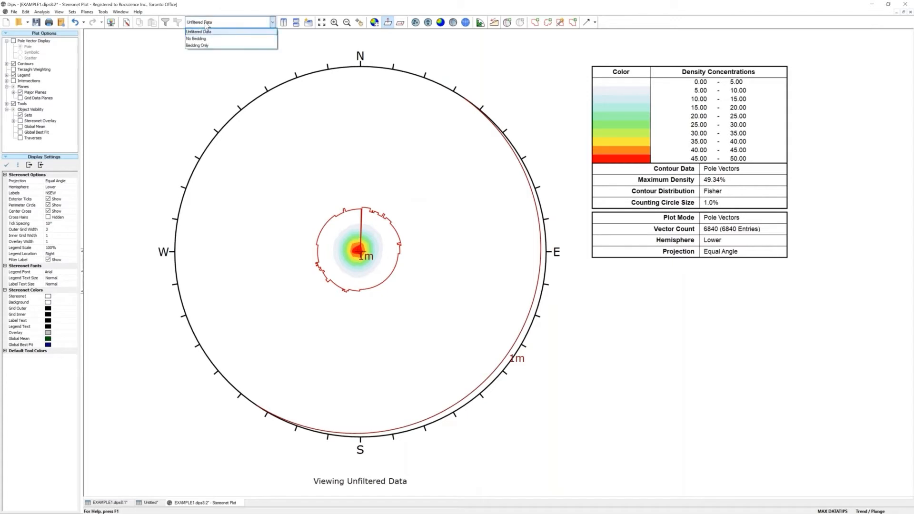
click(207, 45)
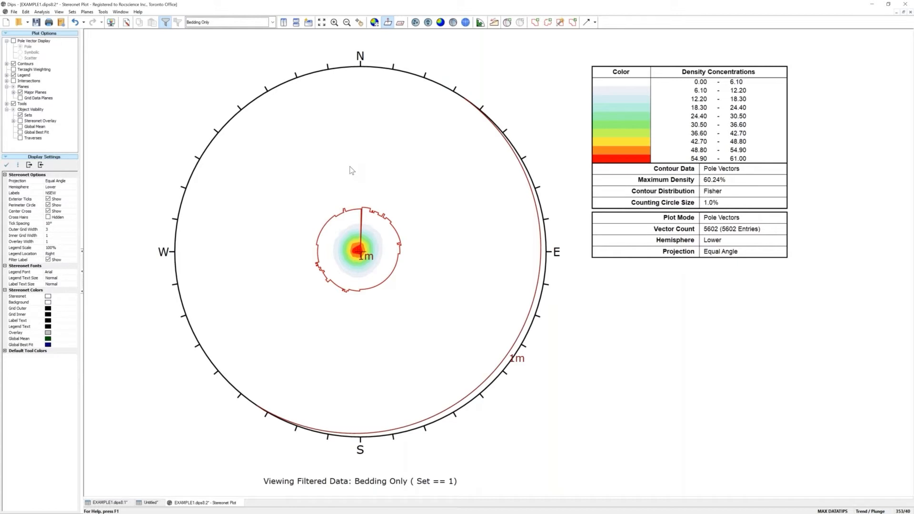
click(219, 26)
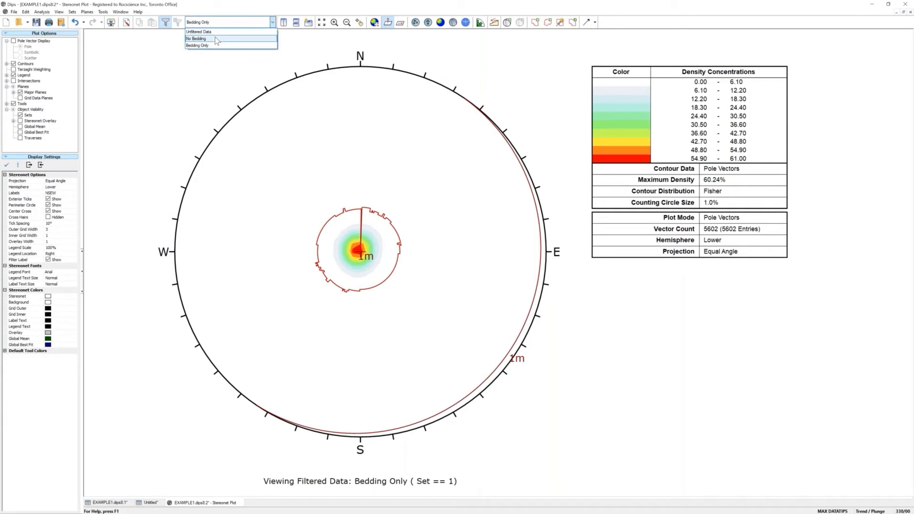
click(216, 41)
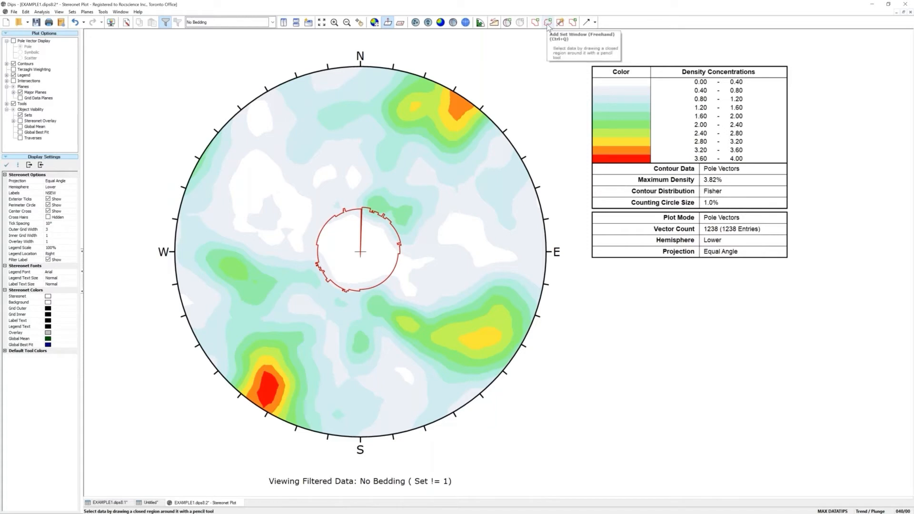
Generate two sets by cluster analysis around the southwest and east-southeast pole concentrations, with a maximum cone angle of 25°.
click(561, 22)
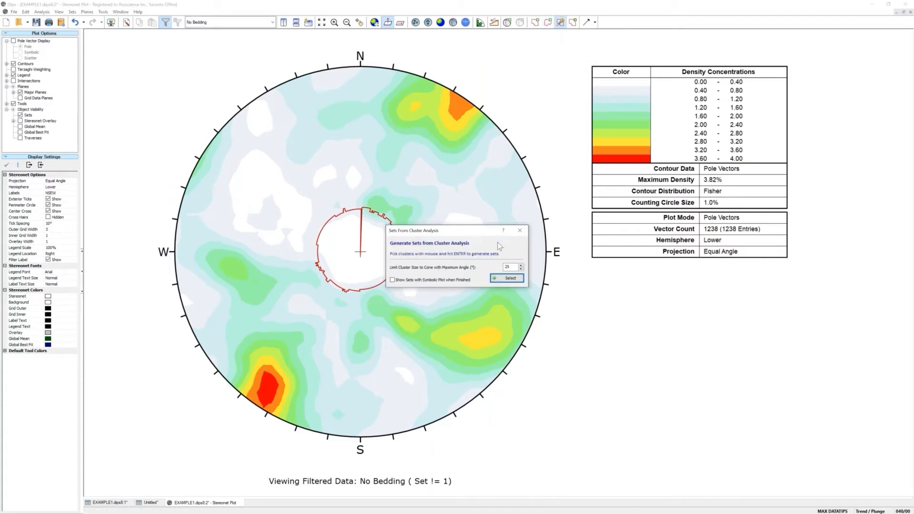
click(494, 281)
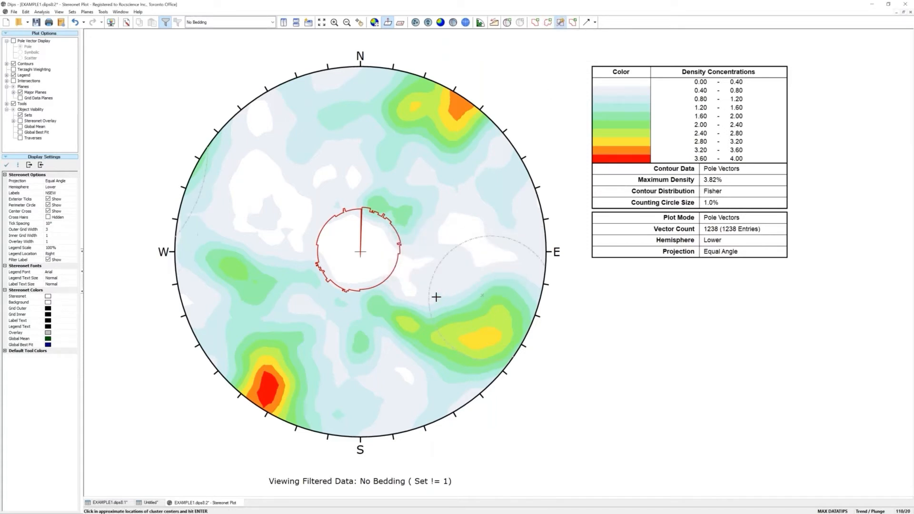
click(268, 383)
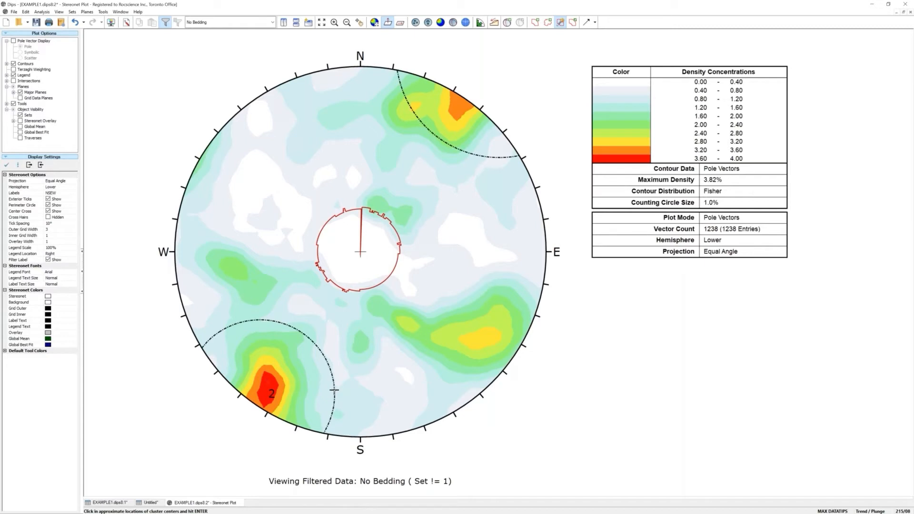
click(482, 338)
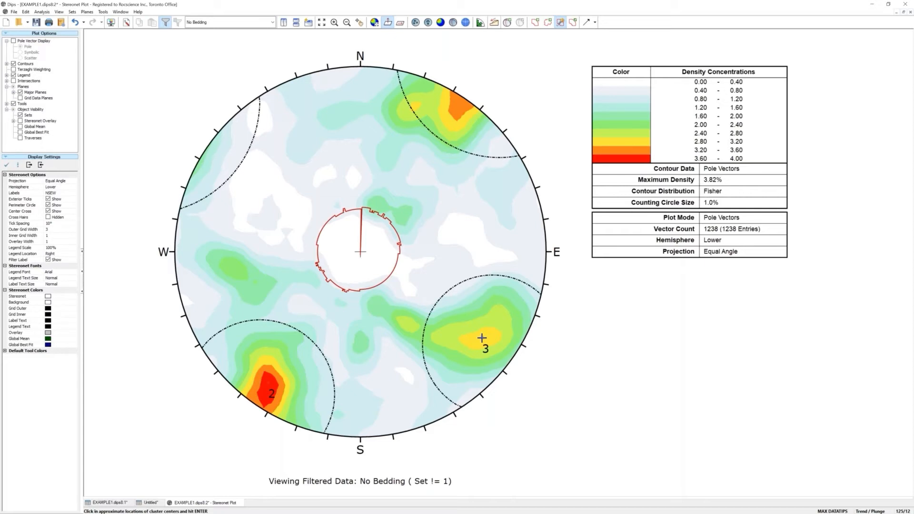
key(Return)
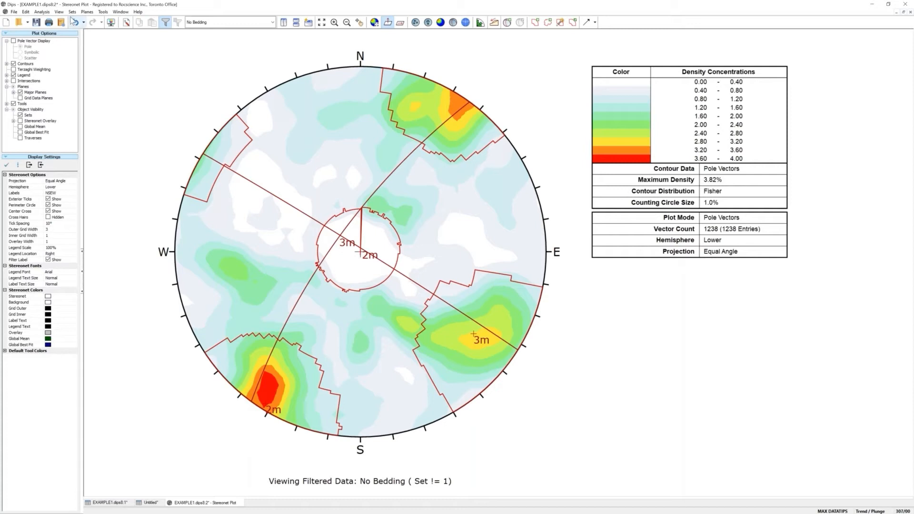
Show a custom stereonet grid overlay with its axis oriented at trend 309° and plunge 74°.
click(59, 13)
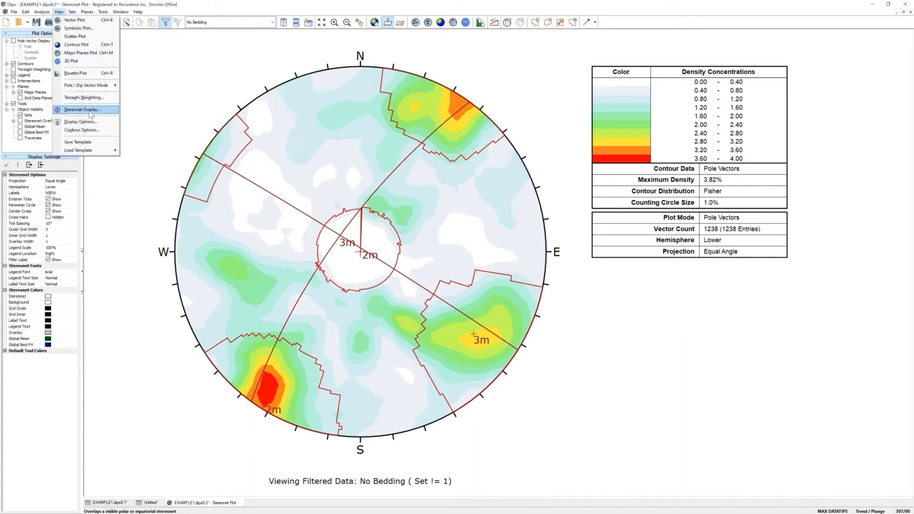
click(82, 110)
click(420, 219)
click(427, 250)
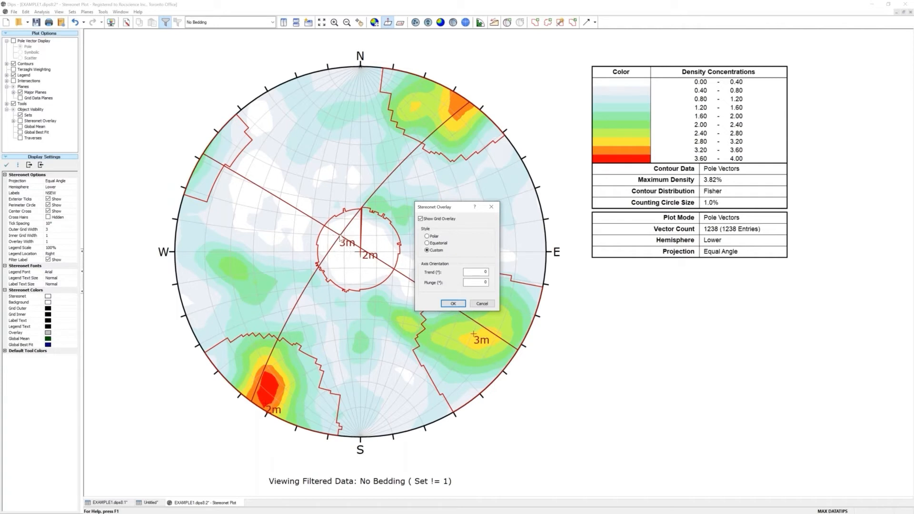
double_click(485, 272)
text(309)
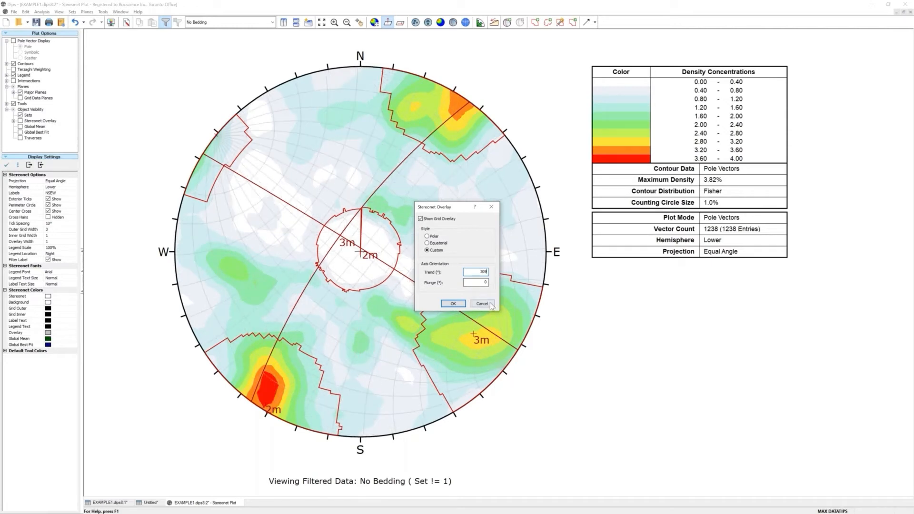
double_click(486, 283)
text(74)
click(453, 304)
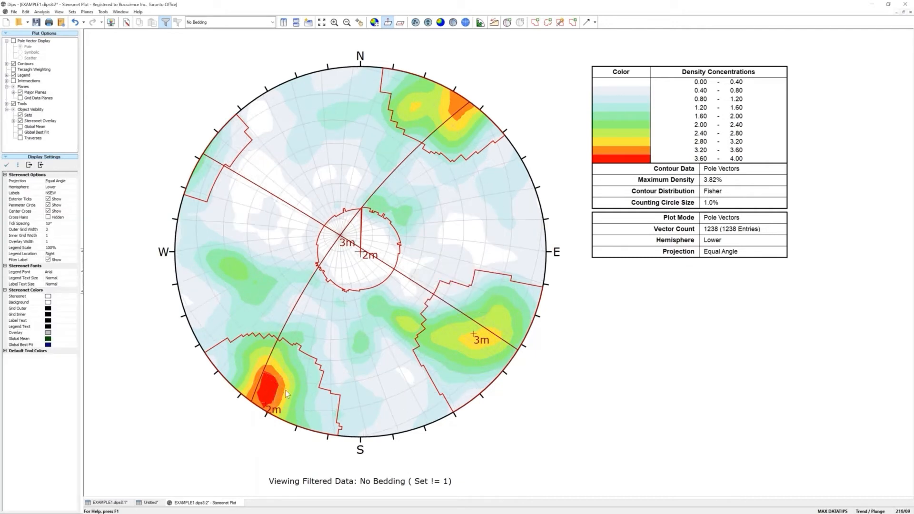
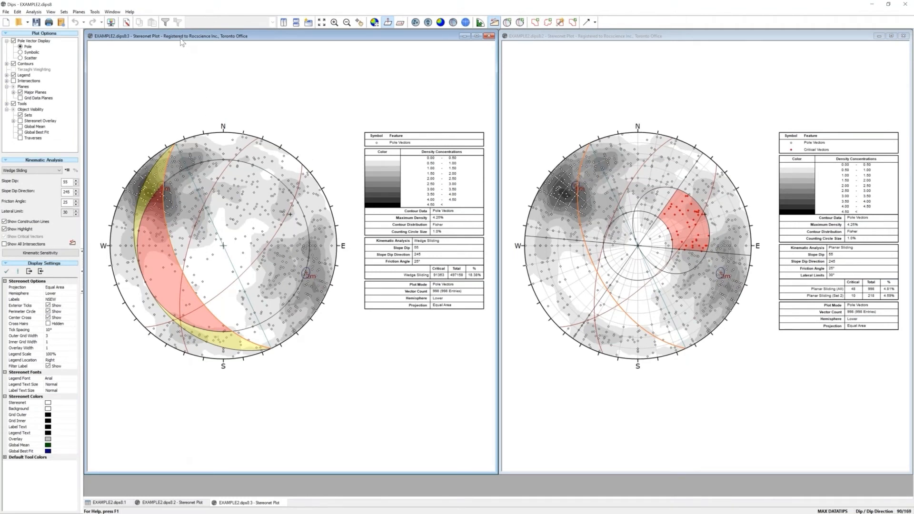
Create a data filter named Low Strength, Thick Gouge with the expression PHI_PEAK < 25.
click(167, 24)
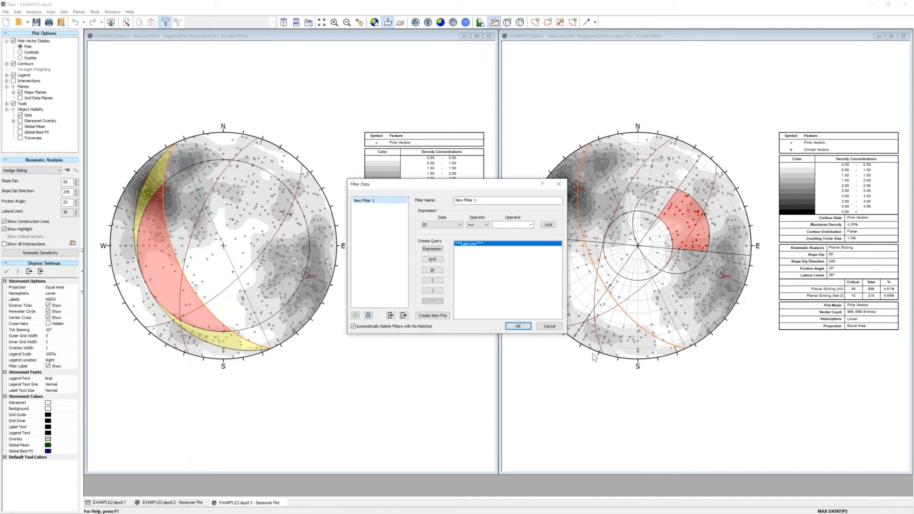
drag(497, 201, 447, 205)
text(Low Strength, Thick Gouge)
click(435, 225)
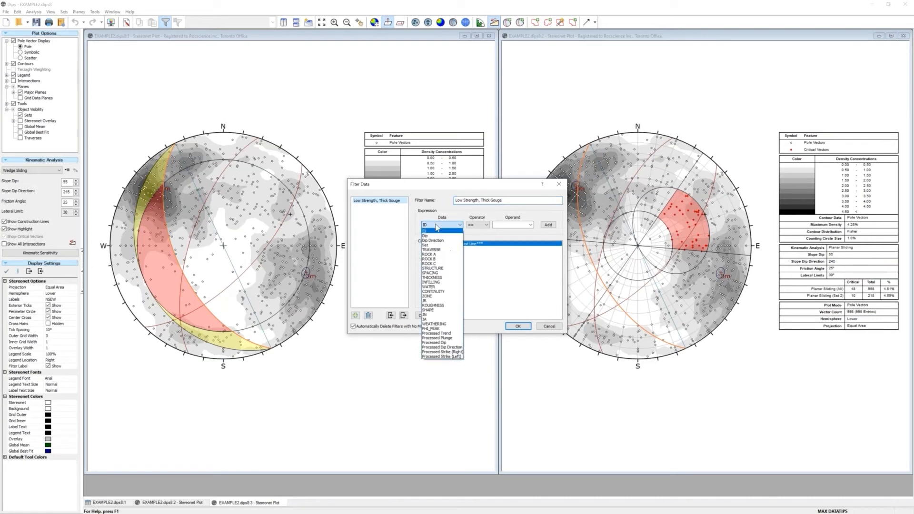
click(434, 329)
click(475, 225)
click(474, 237)
click(509, 225)
text(25)
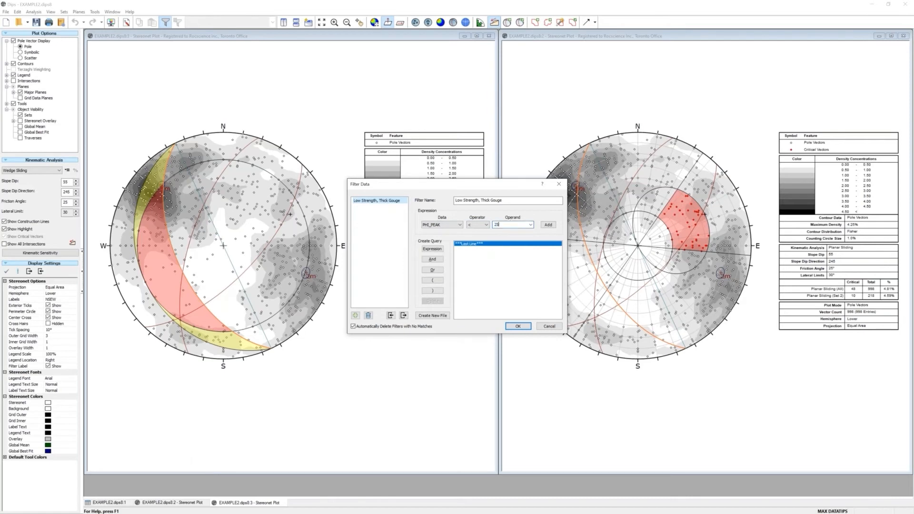
click(548, 225)
Extend the filter query with an And condition of THICKNESS > 100.
click(432, 260)
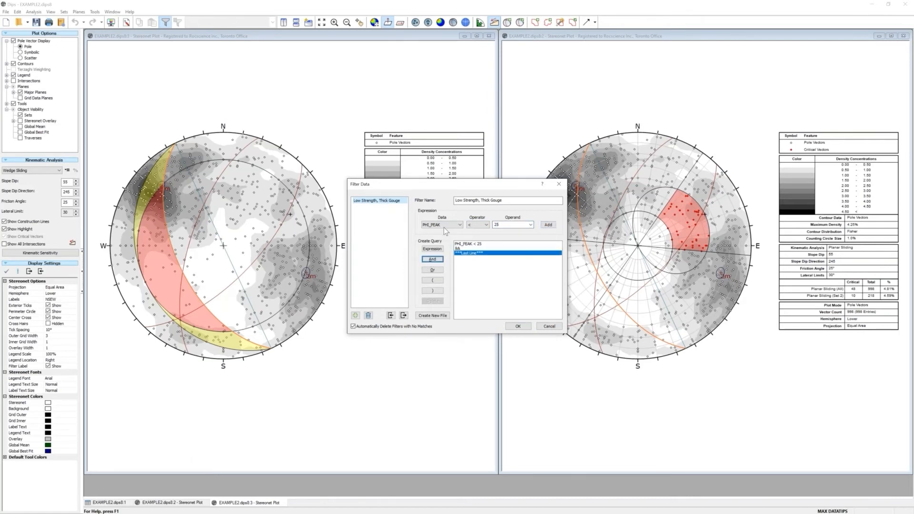
click(443, 225)
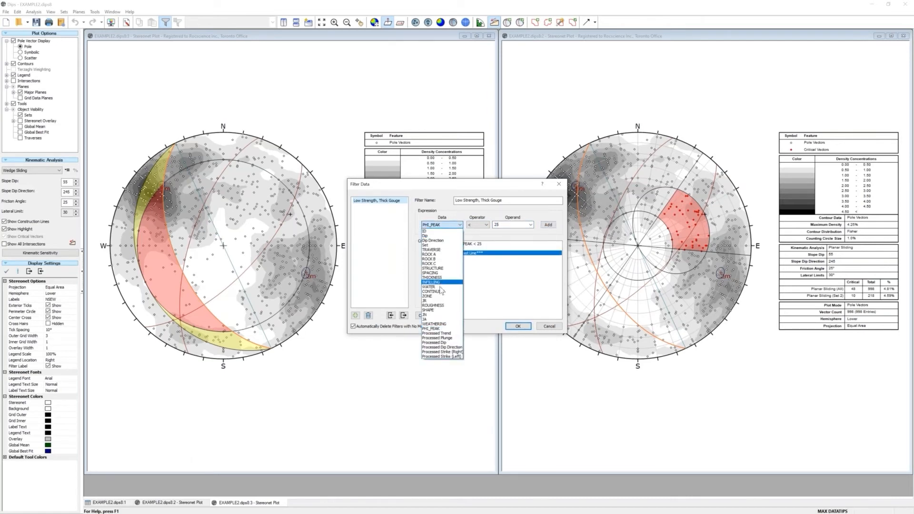
click(431, 278)
click(477, 225)
click(475, 252)
click(496, 225)
text(100)
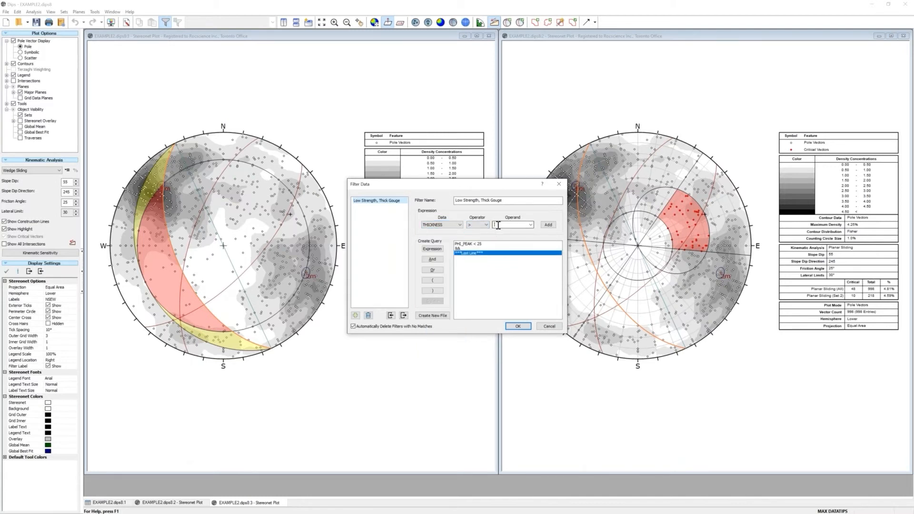
click(549, 224)
Add another And condition to the filter query that excludes the first set, Set != 1.
click(433, 259)
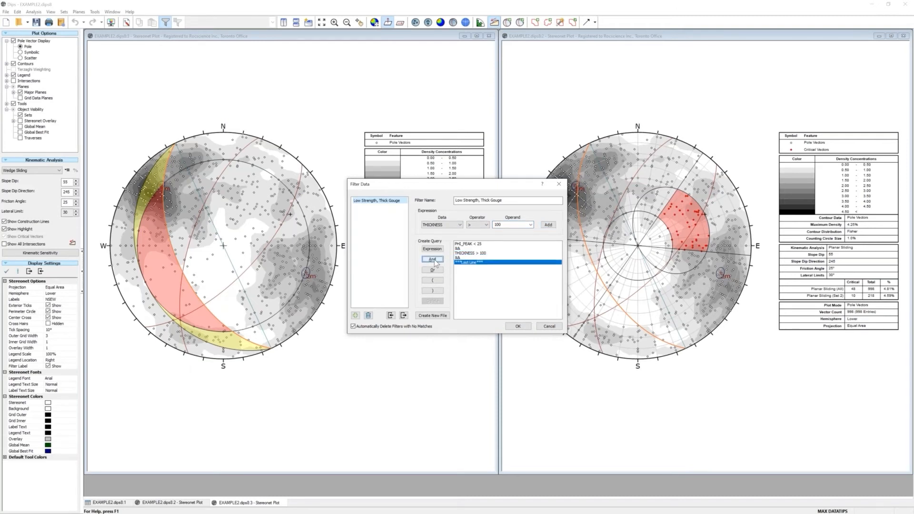
click(435, 225)
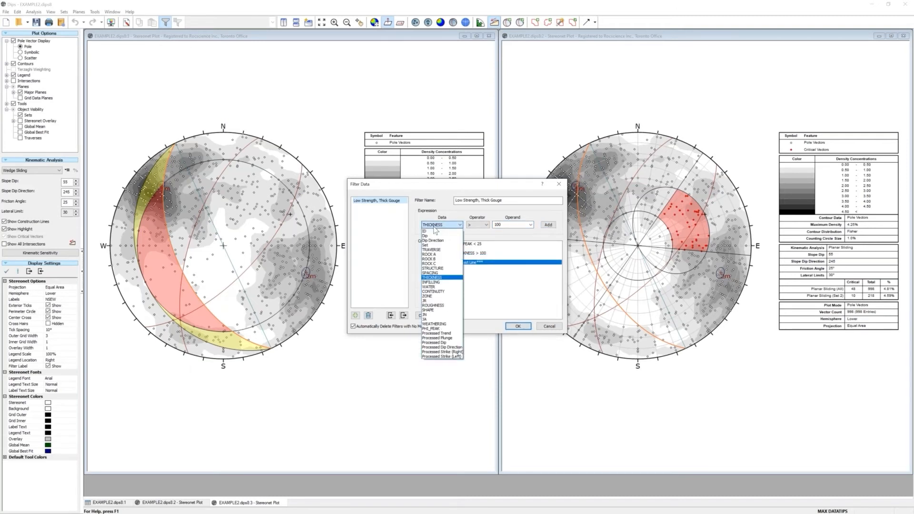
click(428, 244)
click(486, 225)
click(473, 234)
text(1)
click(548, 225)
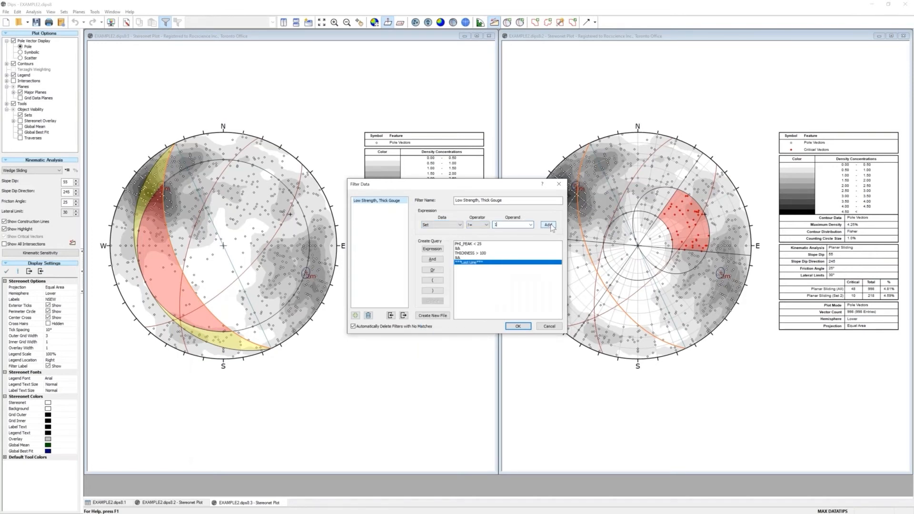
Add a final And condition of Set != 2 to the query, and save the filter.
click(432, 259)
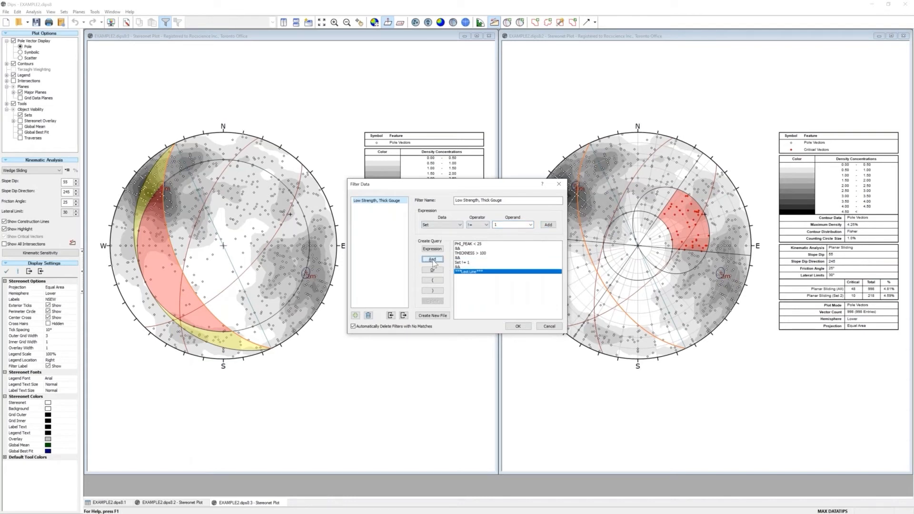
click(434, 227)
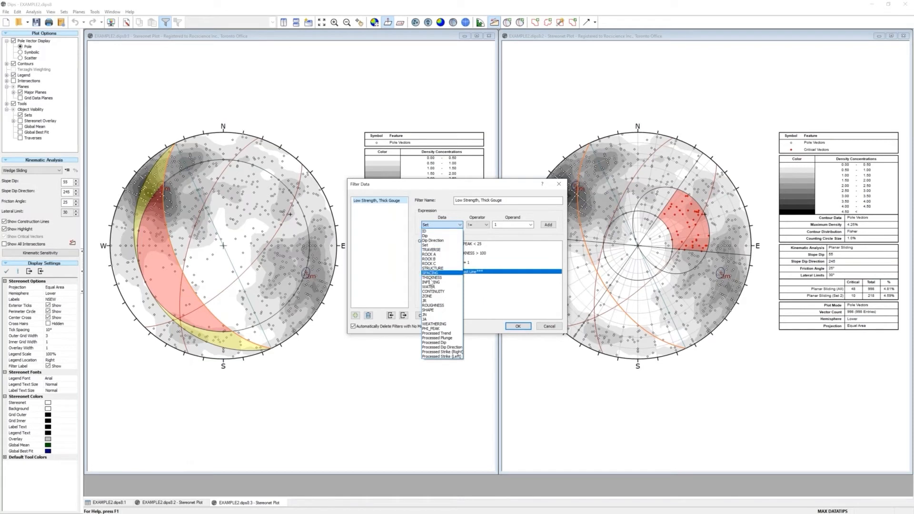
click(429, 244)
click(476, 227)
click(475, 236)
click(514, 225)
text(2)
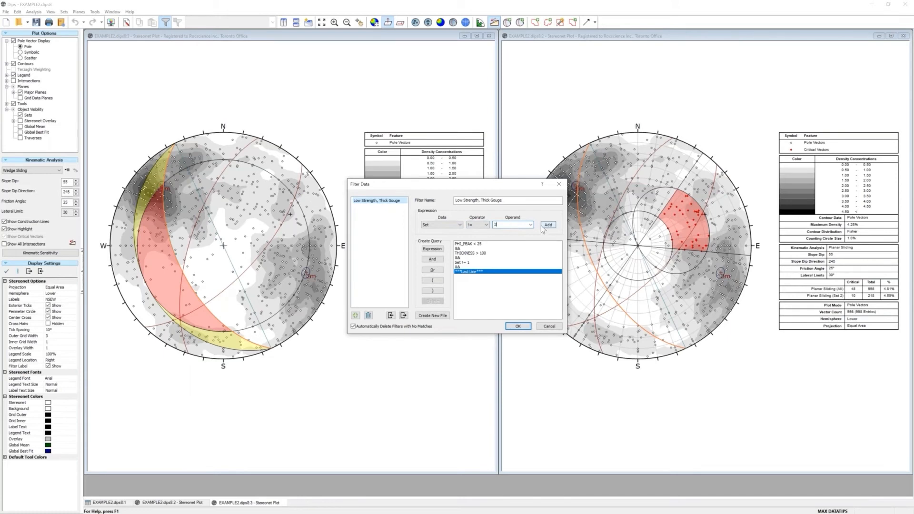
click(545, 225)
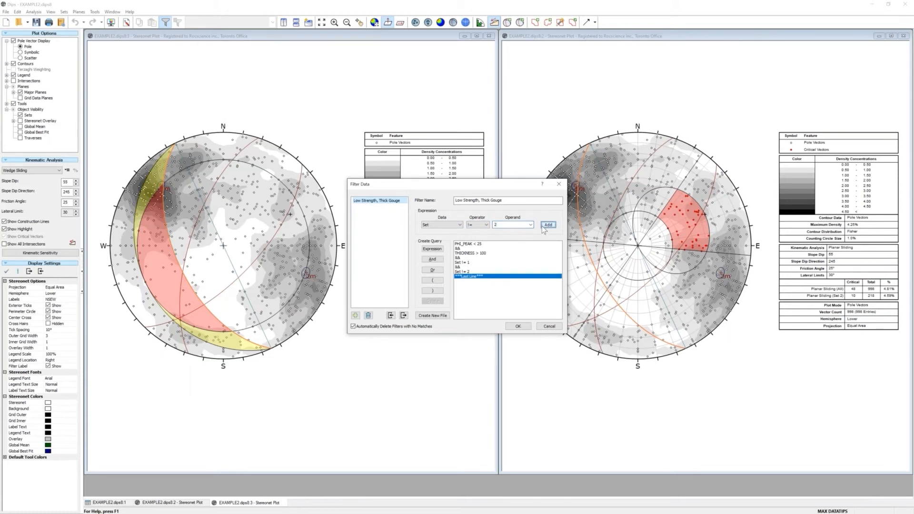
click(527, 327)
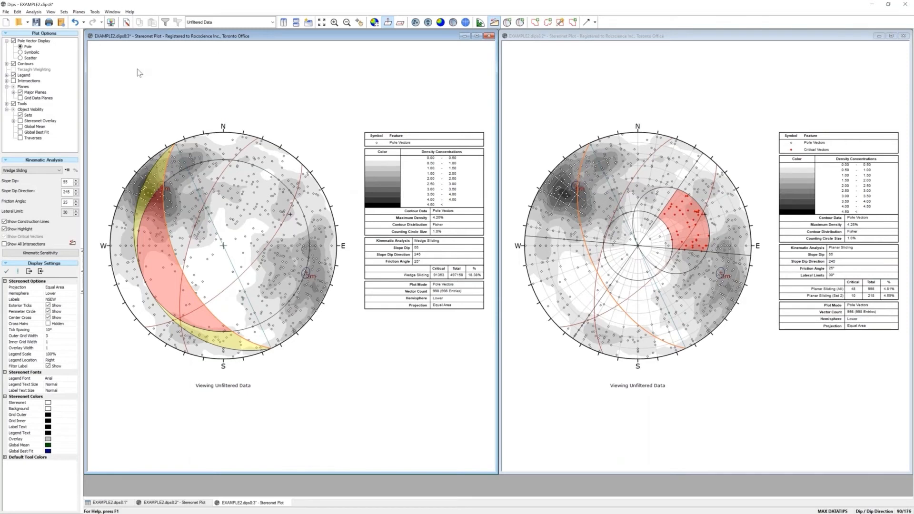
Change the wedge sliding plot to Planar Sliding, and apply the Low Strength, Thick Gouge filter to the other stereonet.
click(28, 169)
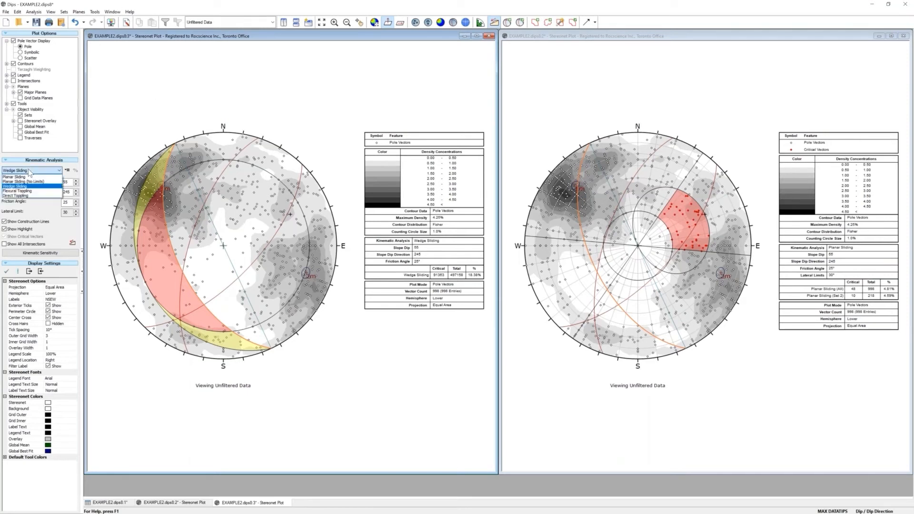
click(27, 178)
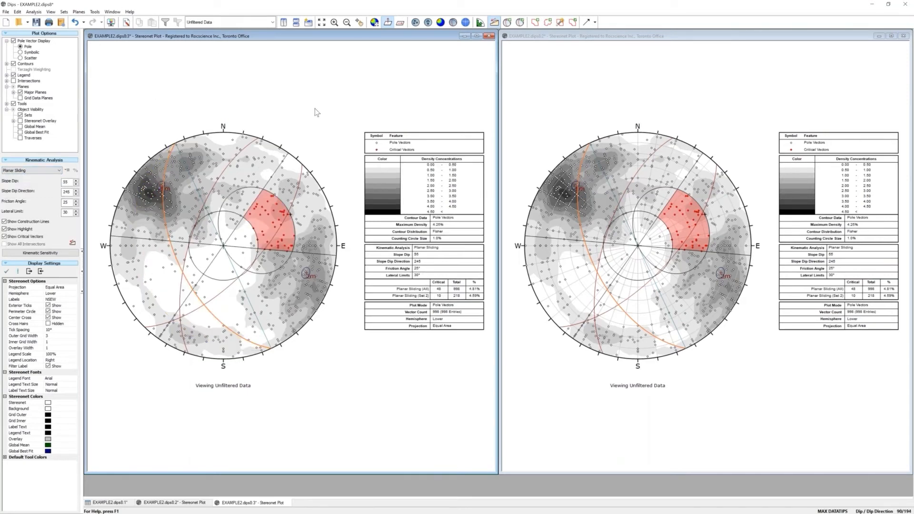
click(583, 104)
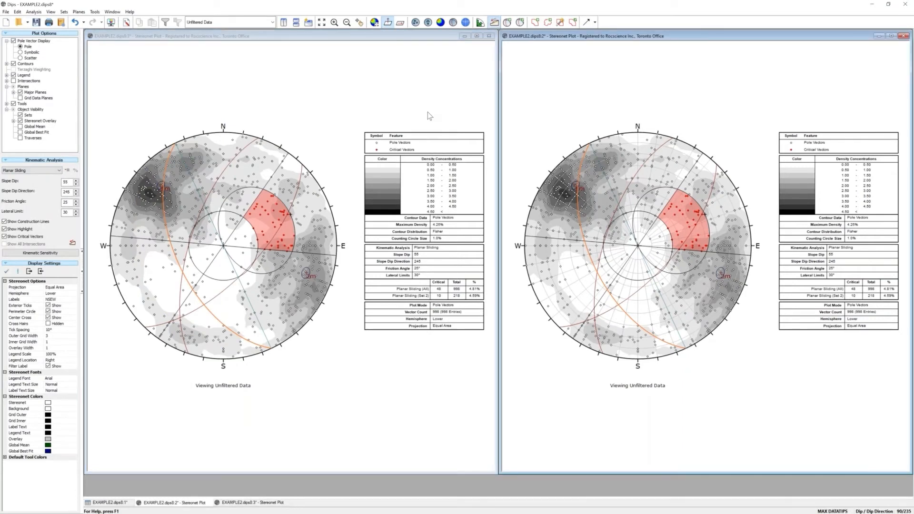
click(218, 24)
click(216, 39)
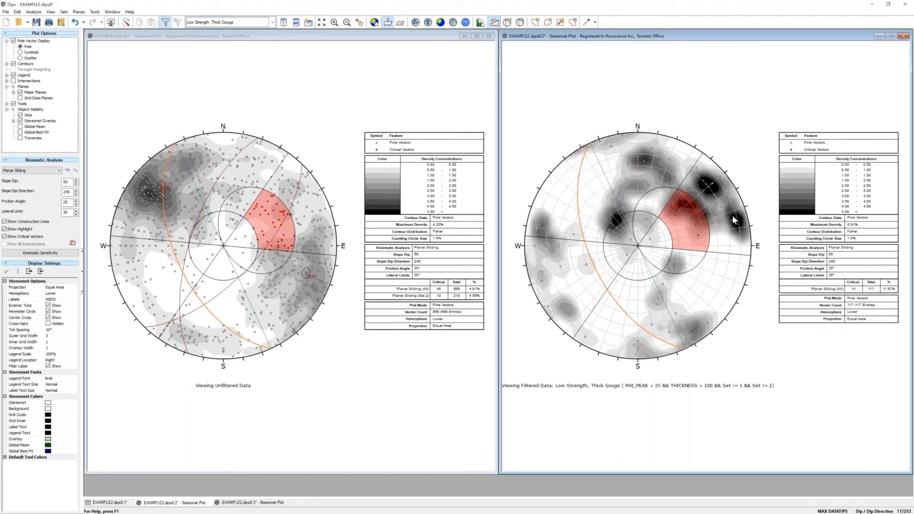